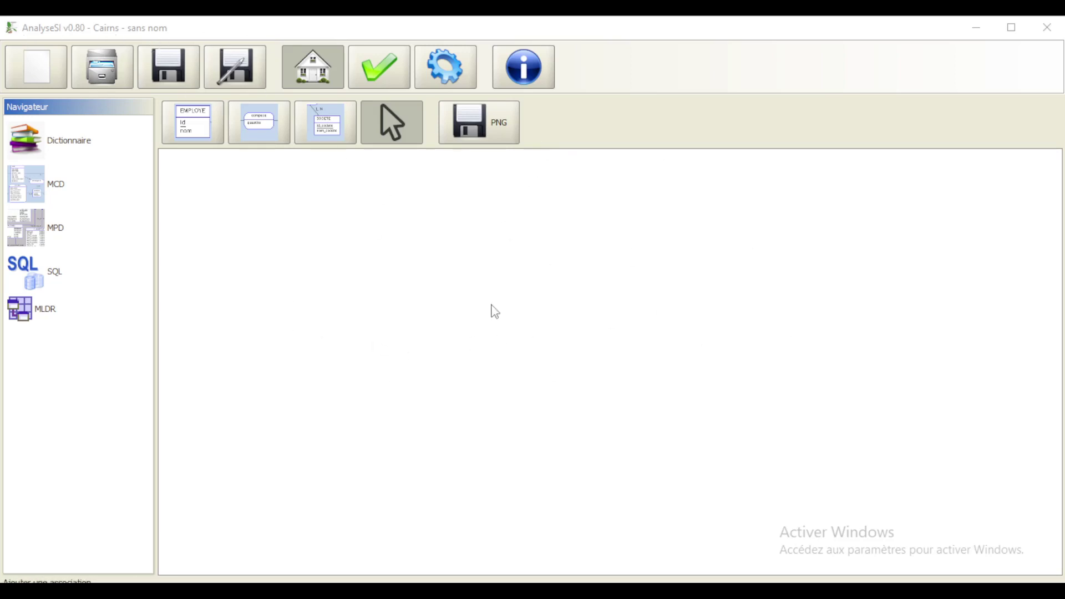
- Maximize the modelling window and look at the AnalyseSI-0.80.jar file in File Explorer's Musique folder before returning
left_click(1011, 29)
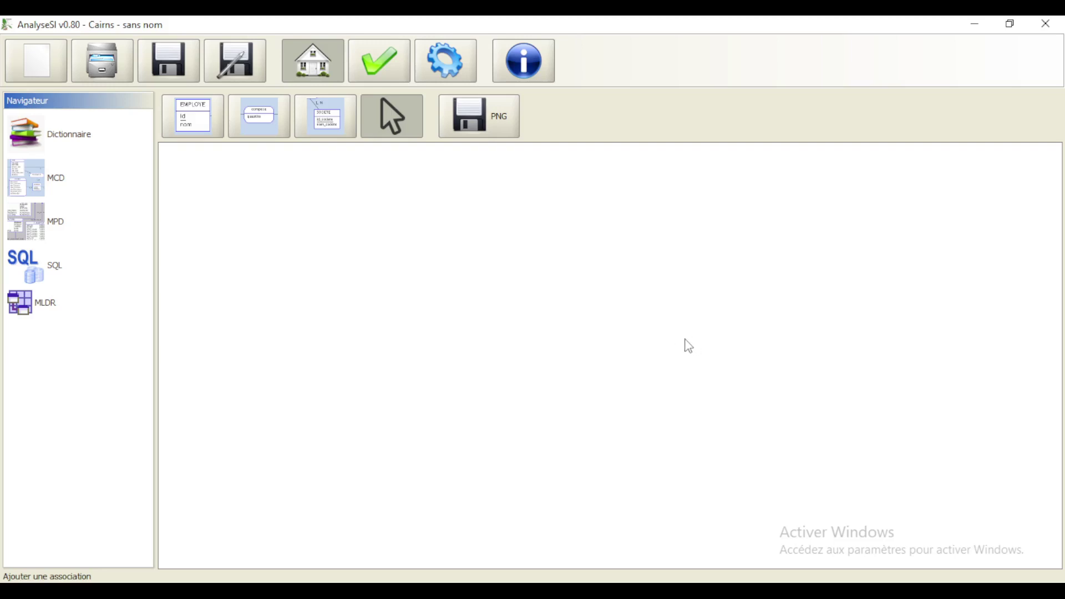
key("alt+Tab")
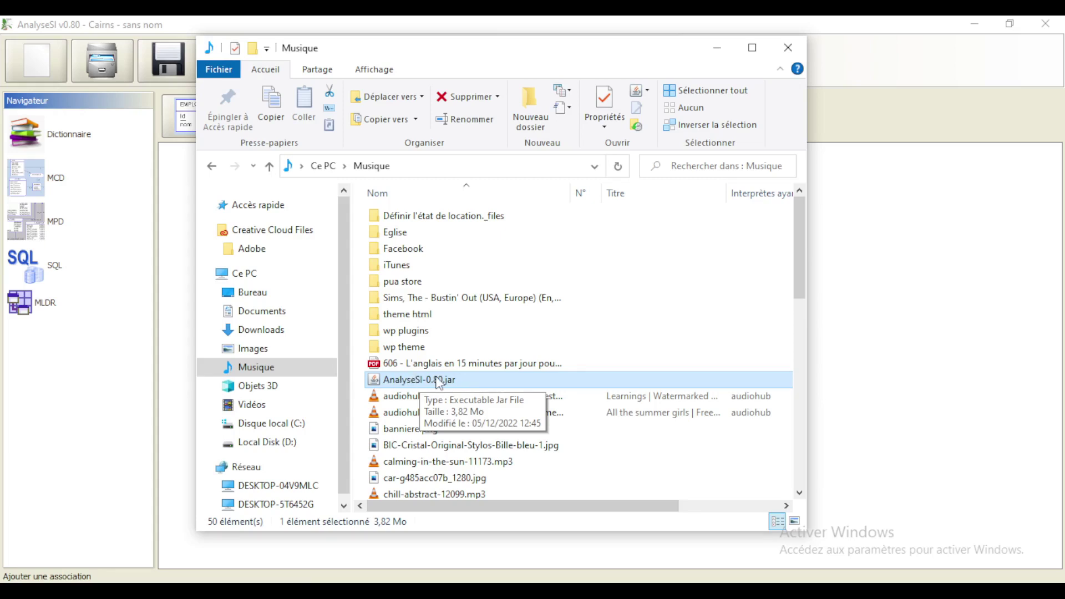
left_click(849, 359)
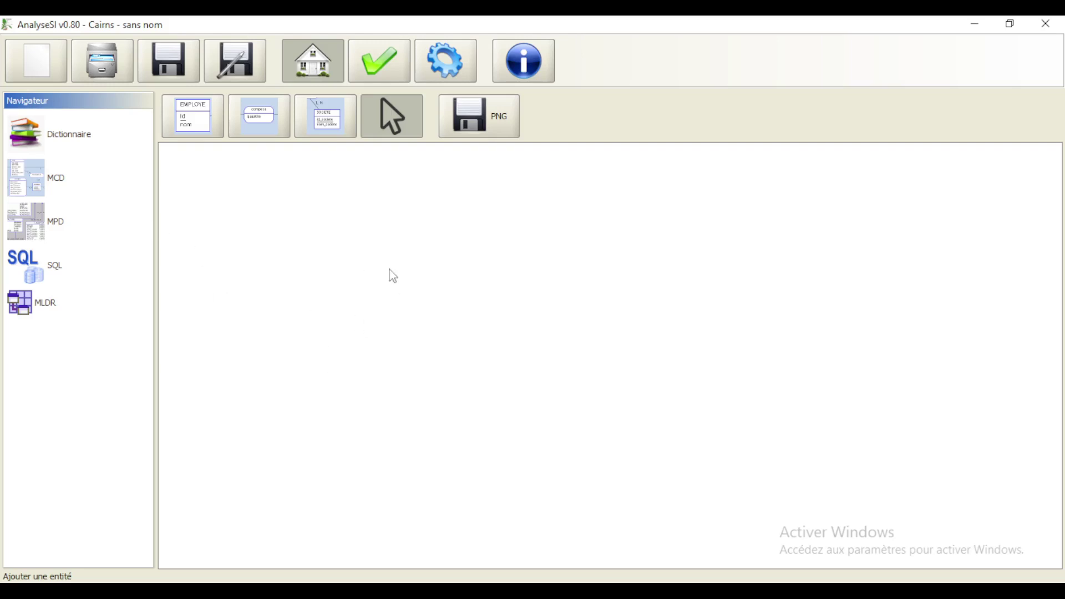
- Place two new entities side by side on the empty MCD diagram
left_click(211, 123)
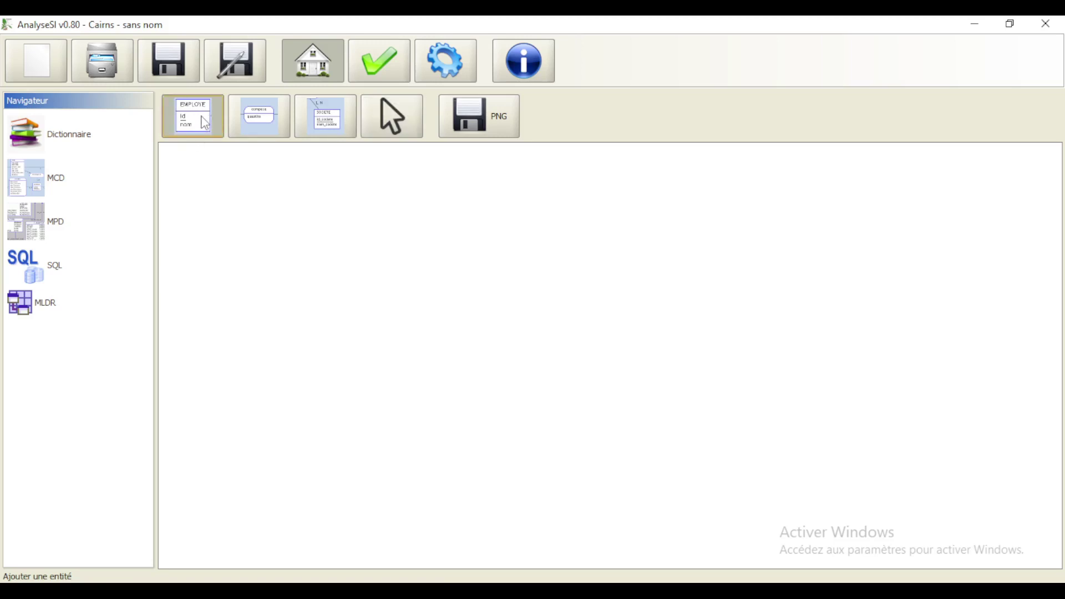
left_click(234, 266)
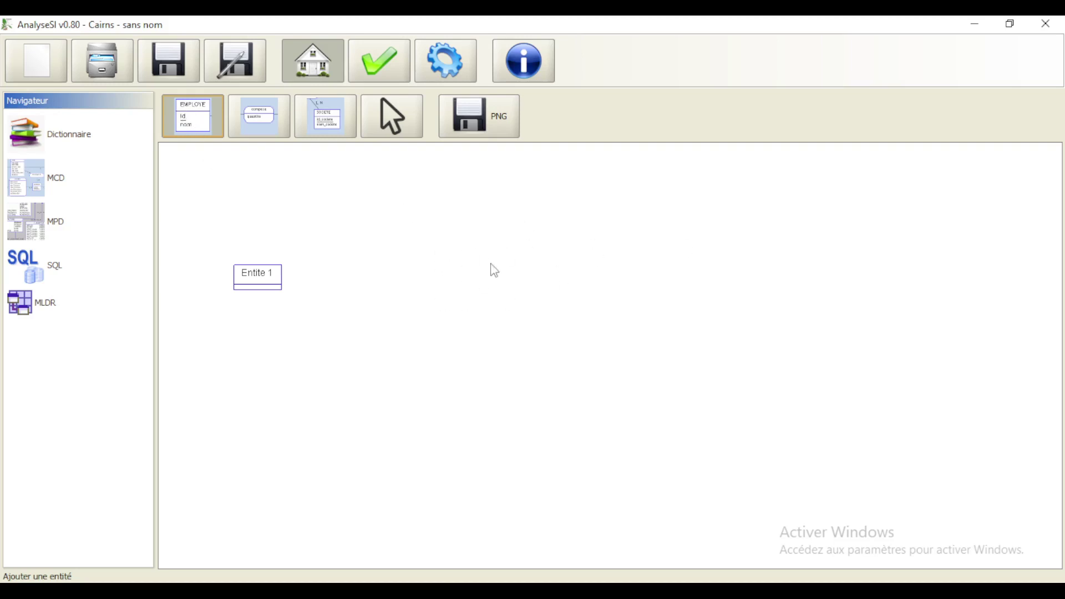
left_click(472, 246)
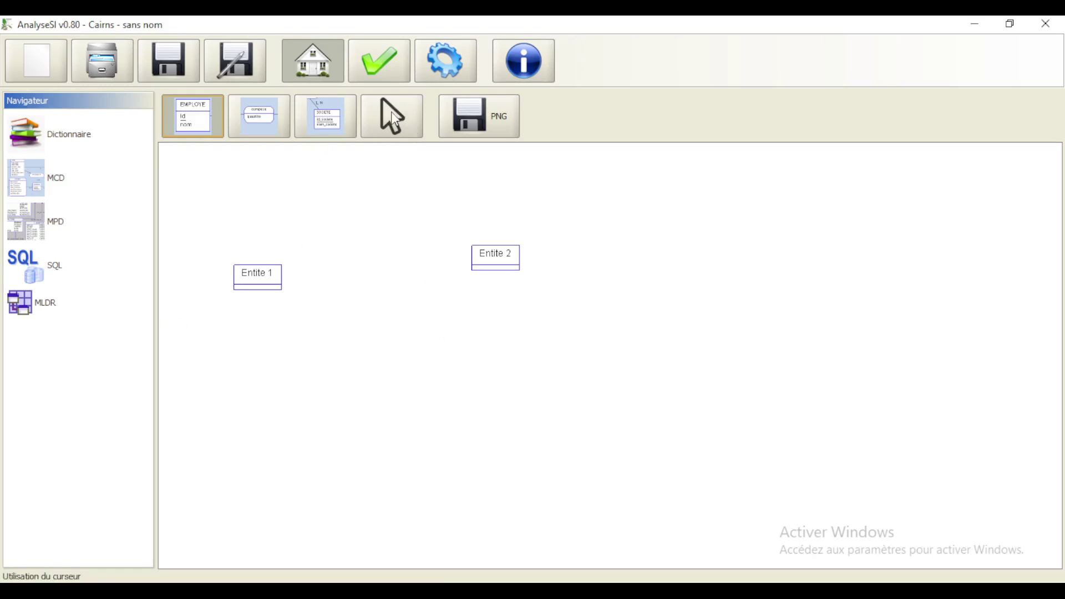
- Move Entite 1 and Entite 2 higher on the diagram and spread them farther apart
left_click(390, 112)
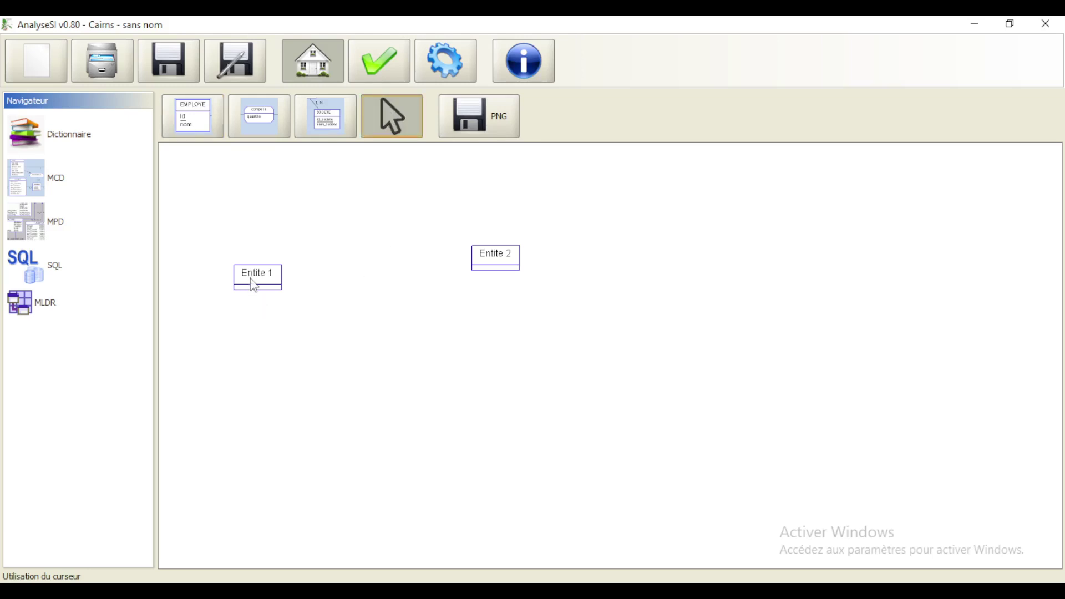
left_click_drag(254, 284, 232, 244)
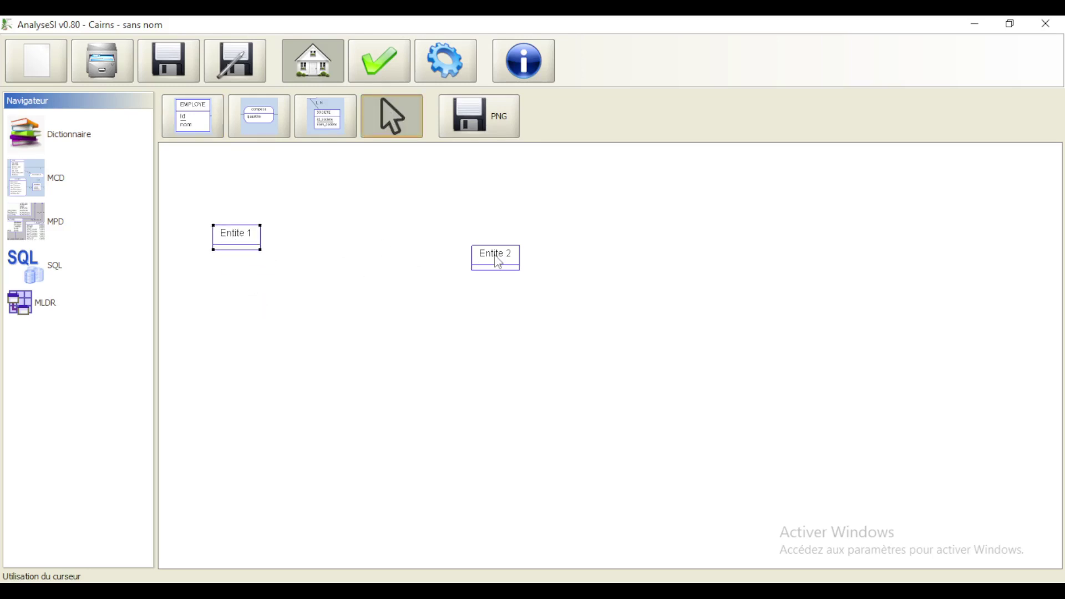
left_click_drag(498, 260, 536, 230)
left_click_drag(250, 243, 269, 215)
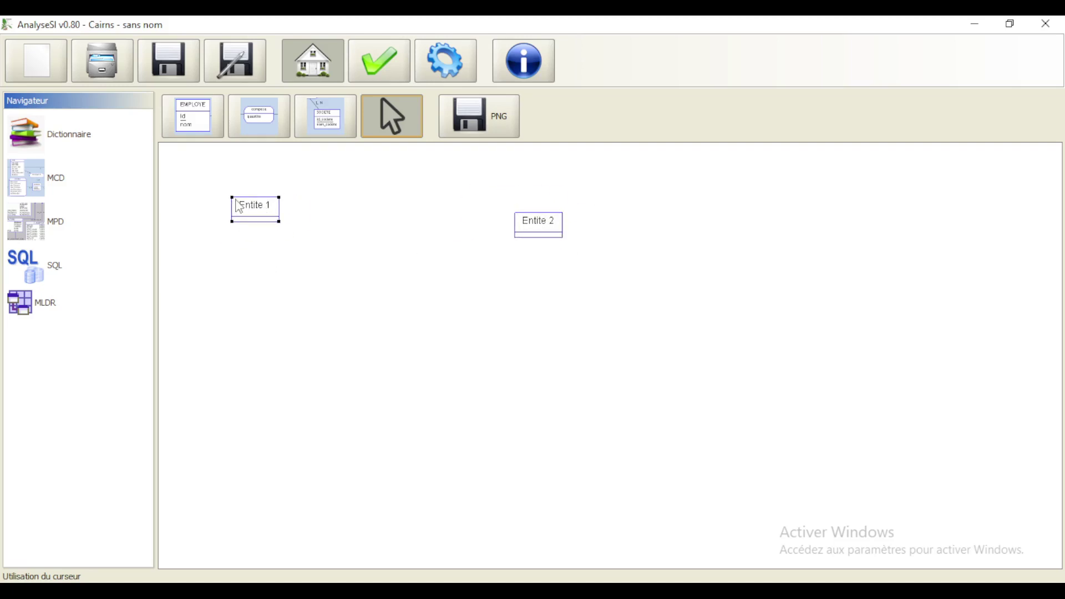
- Open the properties of Entite 1 and rename the entity User
double_click(257, 213)
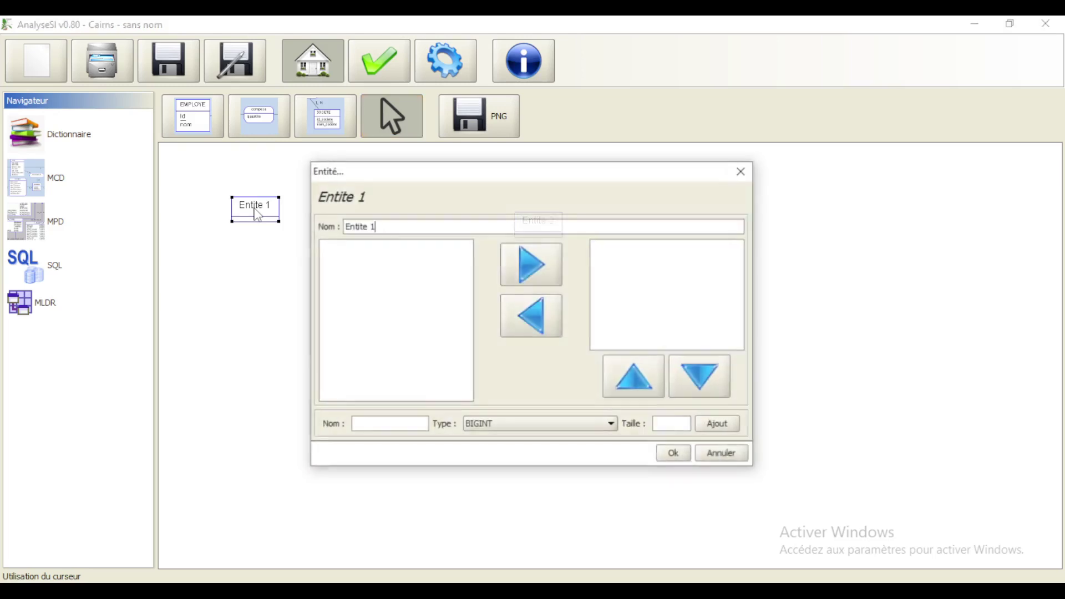
left_click_drag(385, 223, 341, 227)
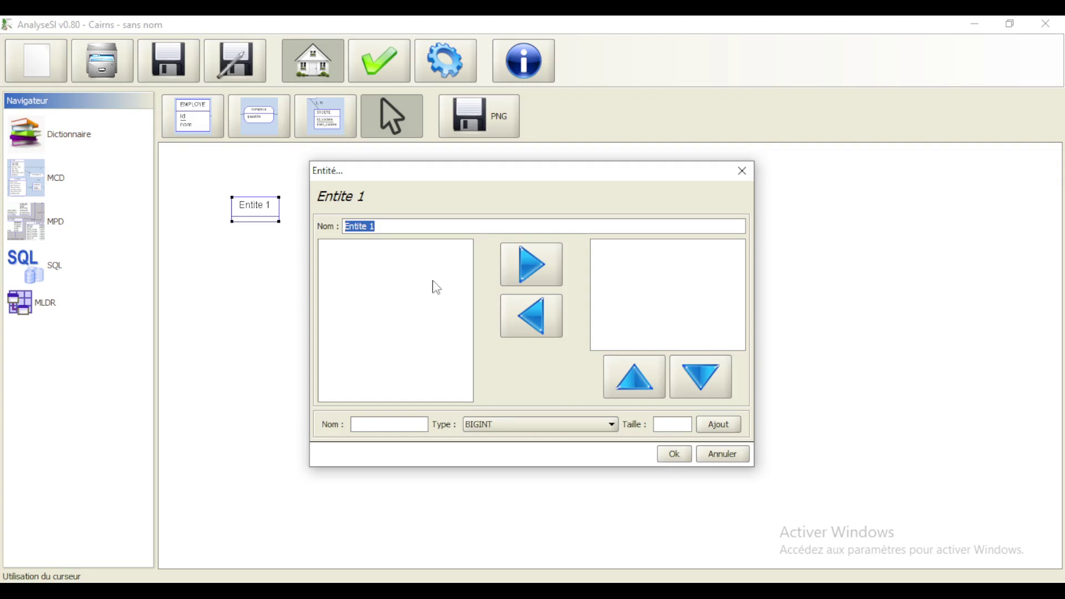
type("User")
- Add an attribute id of type BIGINT_AUTO_INCREMENT to the User entity's available attributes
type("id")
left_click(532, 424)
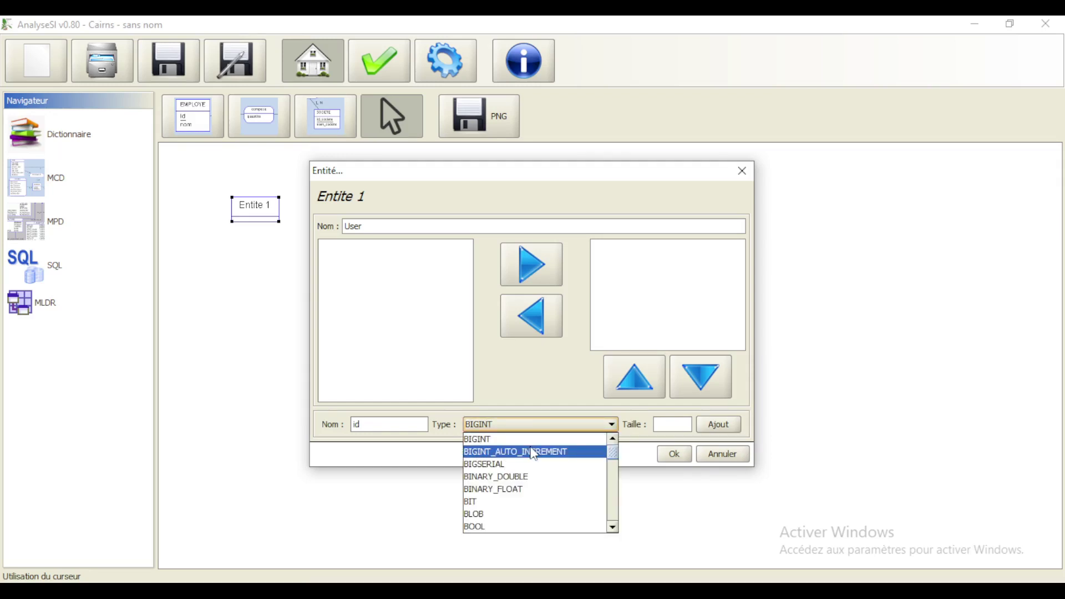
scroll(528, 476, "down", 1)
scroll(536, 468, "up", 1)
left_click(533, 452)
left_click(716, 425)
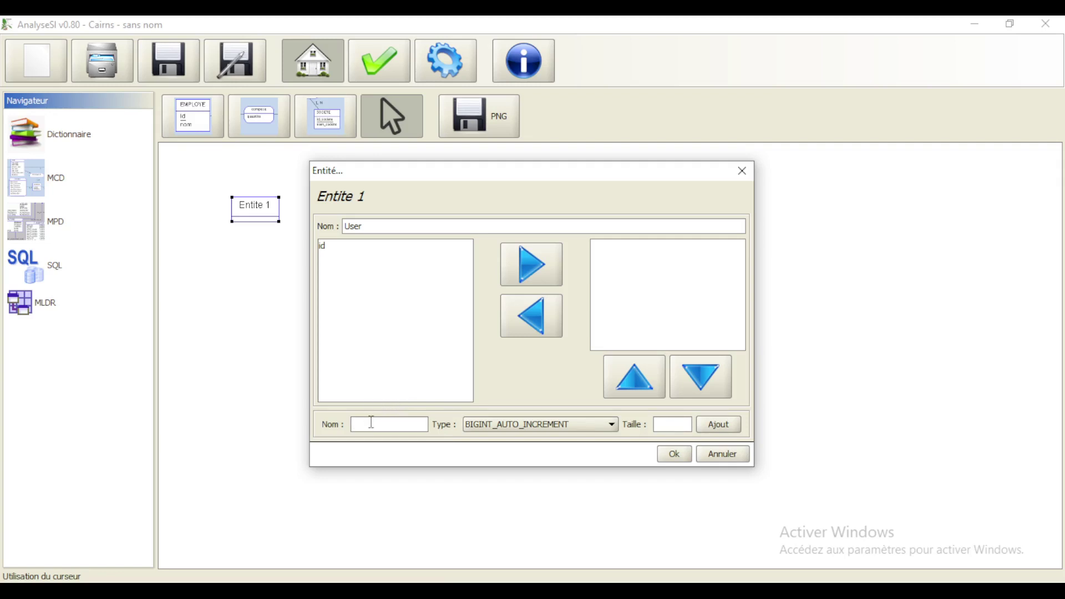
- Add an attribute nom of type CHAR with size 200 for the User entity
type("nom")
left_click(526, 427)
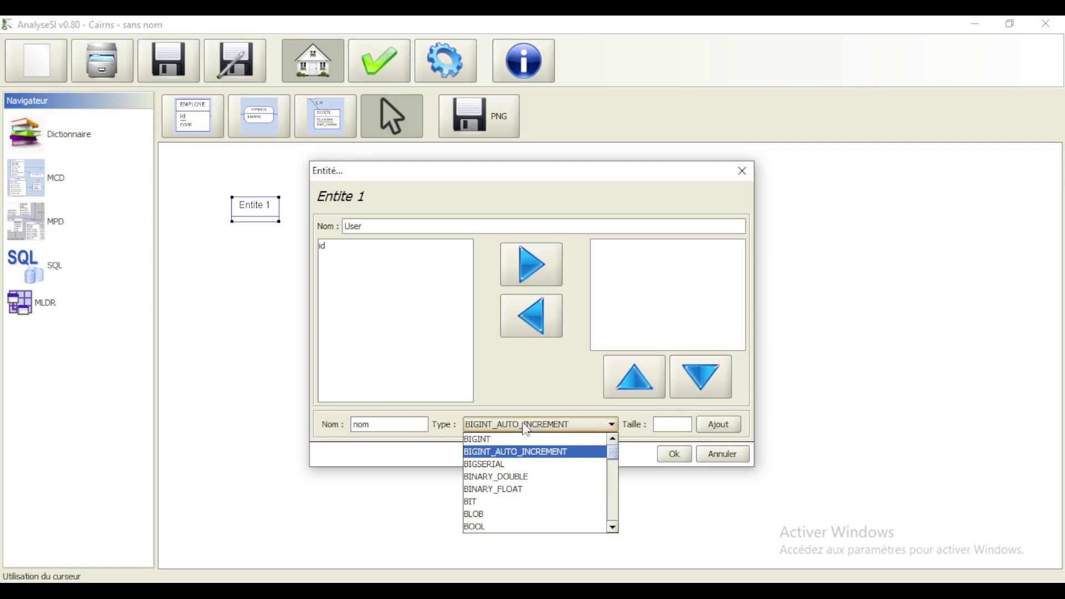
left_click(613, 527)
left_click(613, 527)
left_click(613, 527)
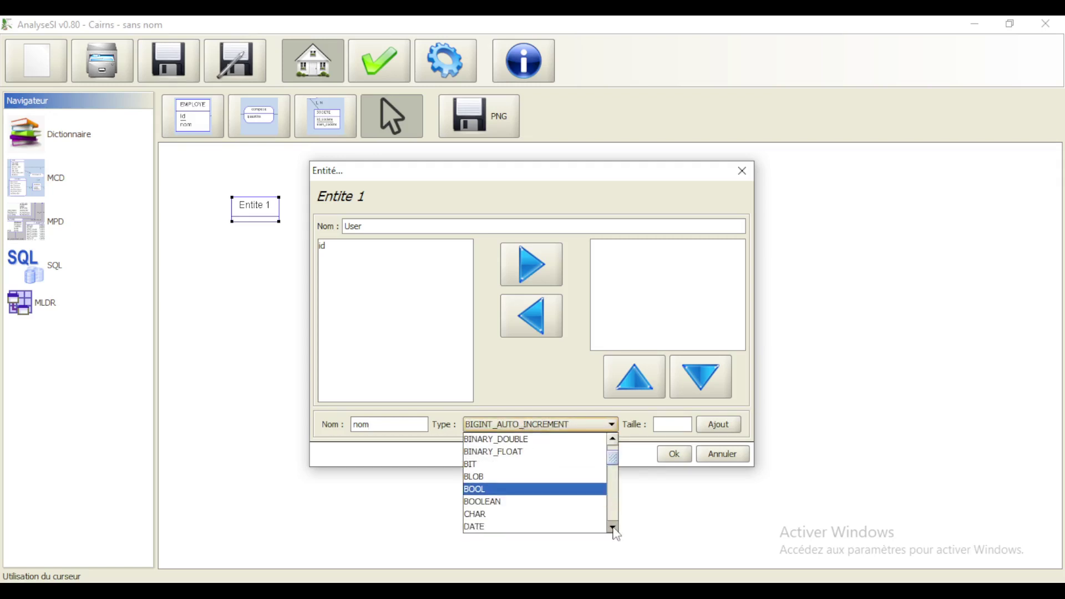
left_click(474, 515)
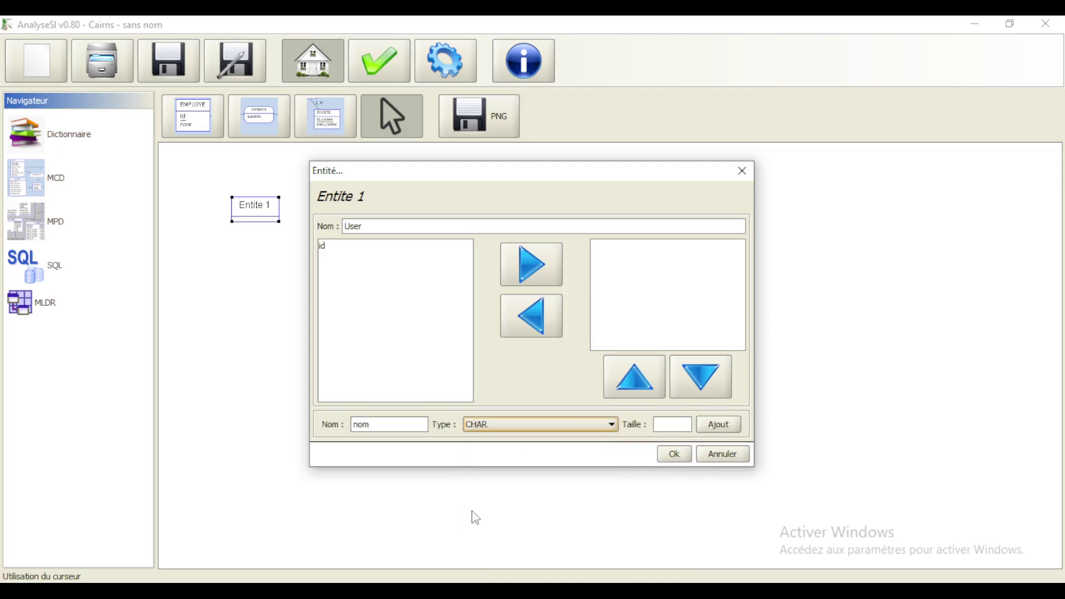
left_click(667, 426)
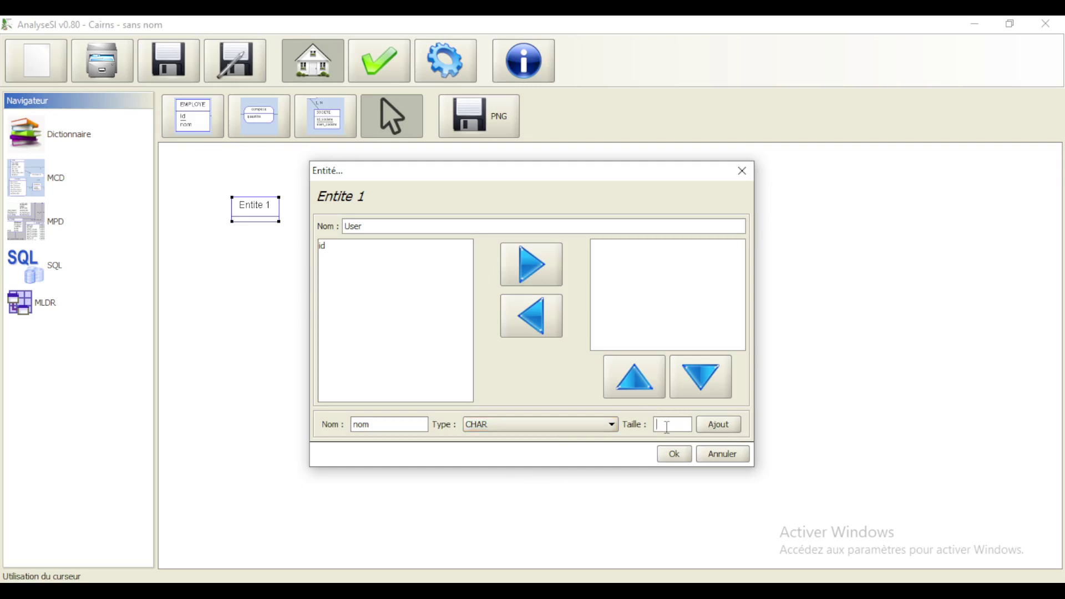
type("200")
left_click(728, 424)
- Add an attribute prenom of type CHAR with size 250 for the User entity
left_click(391, 422)
type("prenom")
left_click(503, 431)
left_click(502, 431)
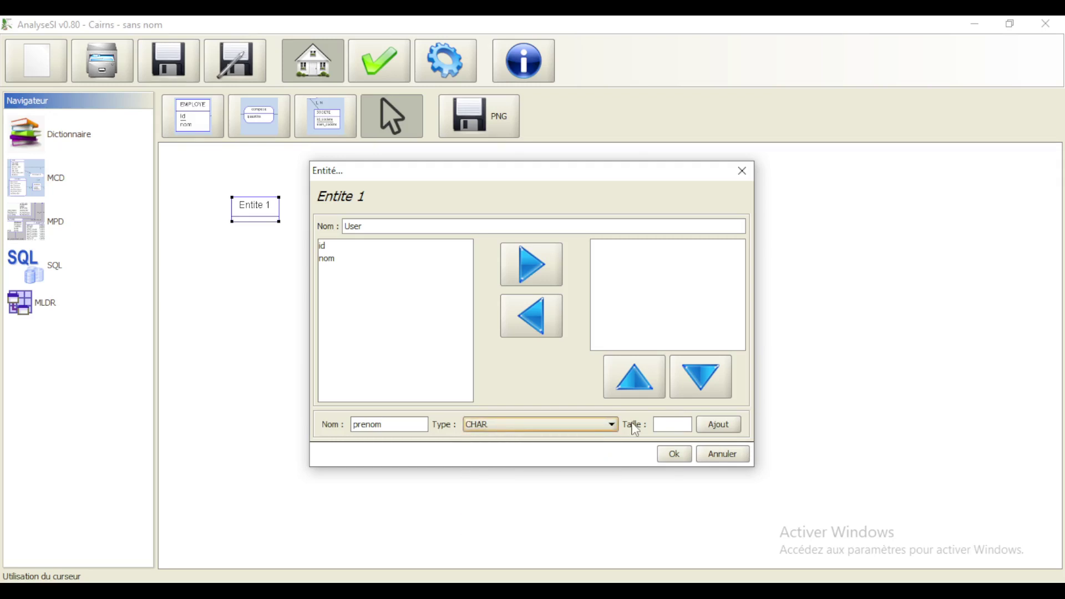
left_click(689, 423)
type("250")
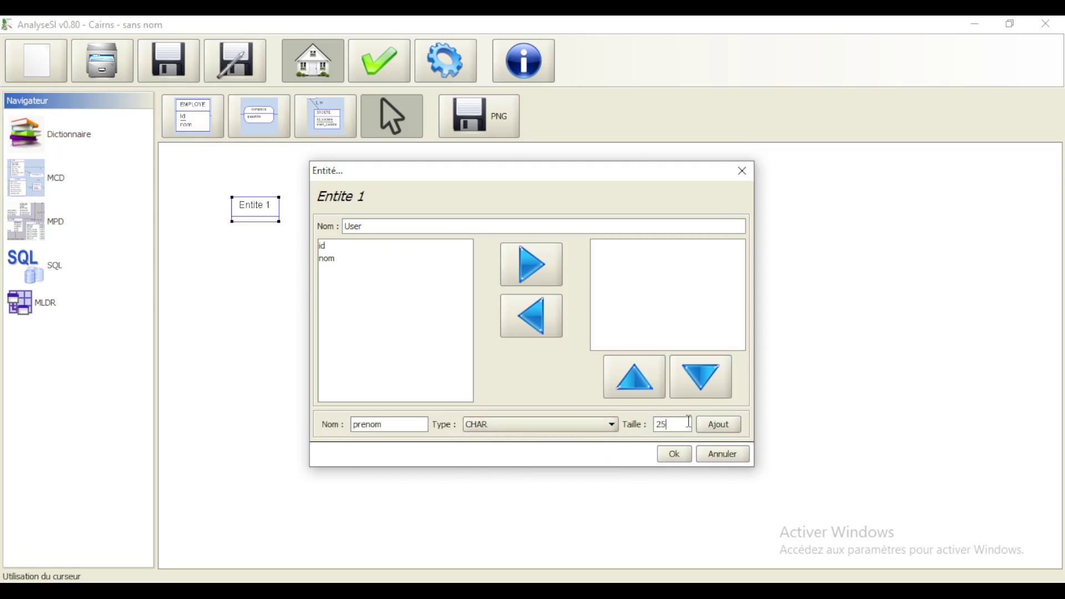
left_click(710, 428)
- Add an attribute email of type CHAR with size 255 for the User entity
type("email")
left_click(684, 424)
type("255")
left_click(729, 426)
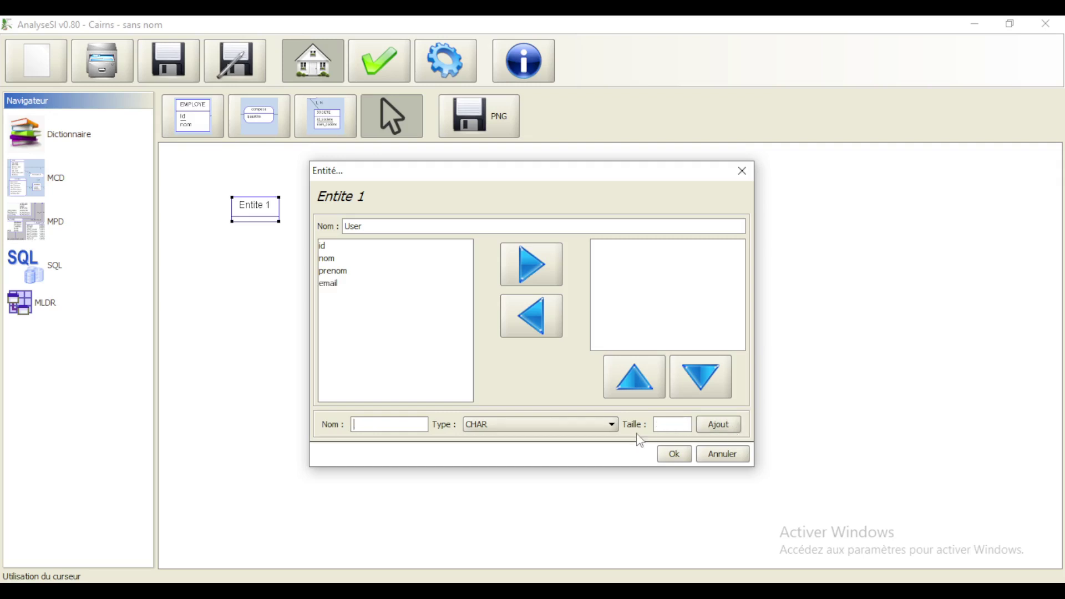
- Add an attribute motdepasse of type CHAR with size 255 and save the User entity's properties
left_click(377, 426)
type("mot")
type("p")
type("de")
type("pa")
type("sse")
left_click(668, 421)
type("255")
left_click(715, 423)
left_click(674, 454)
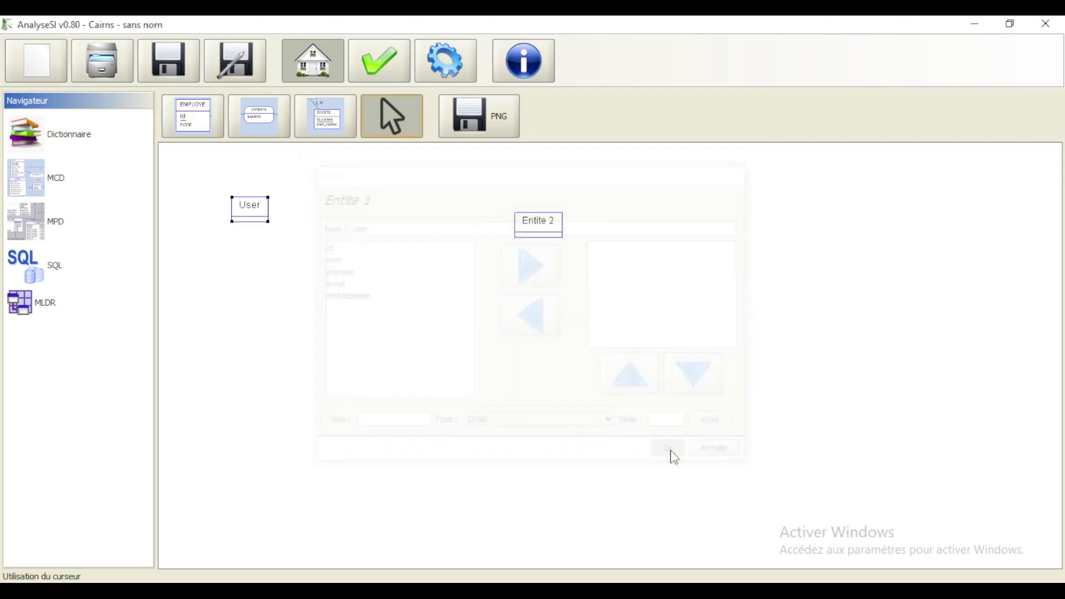
- Assign id, nom, prenom, email and motdepasse to the User entity, save it, and nudge the entity slightly up and left
double_click(253, 214)
left_click(333, 248)
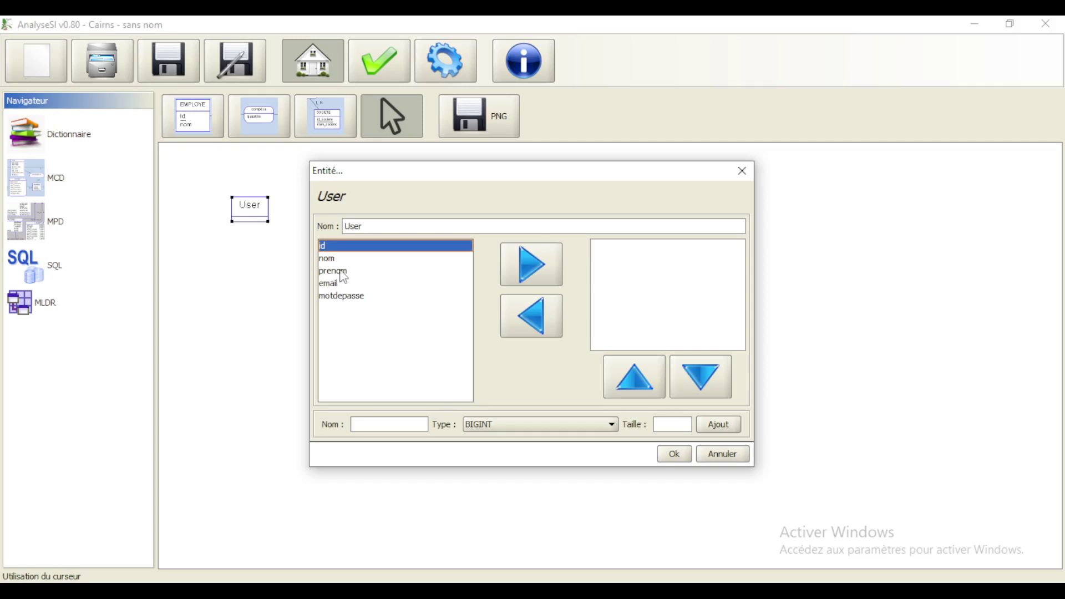
left_click(343, 258, "shift")
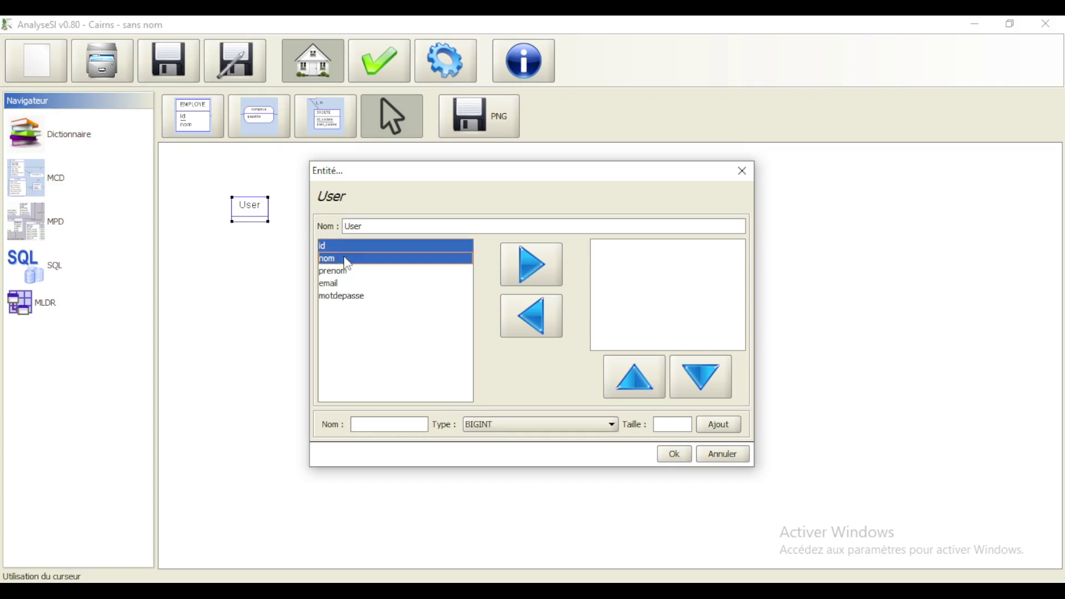
left_click(340, 272, "shift")
left_click(341, 284, "shift")
left_click(341, 296, "shift")
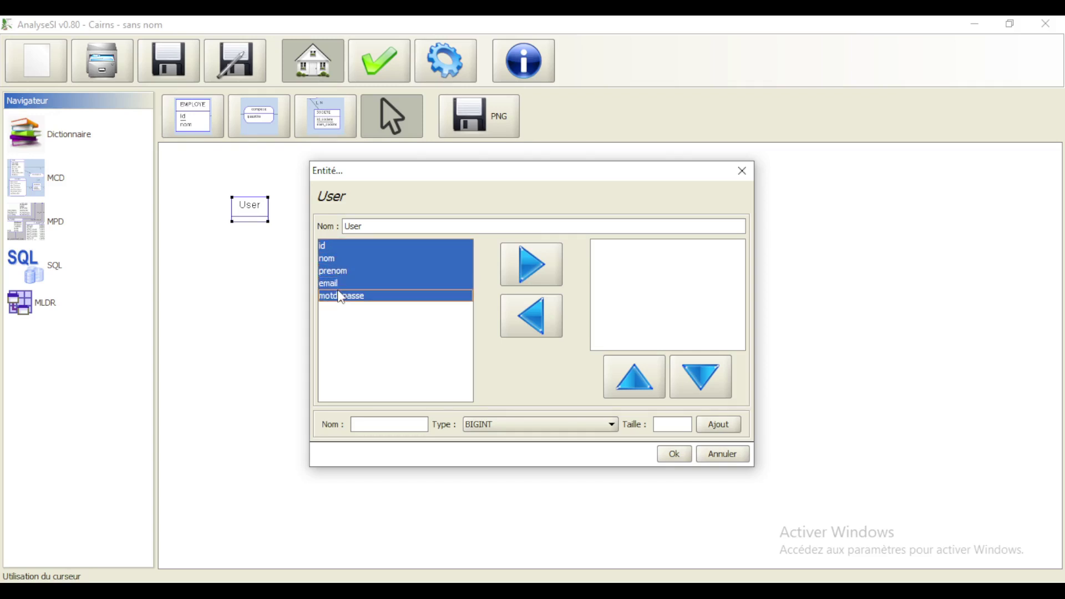
left_click(530, 272)
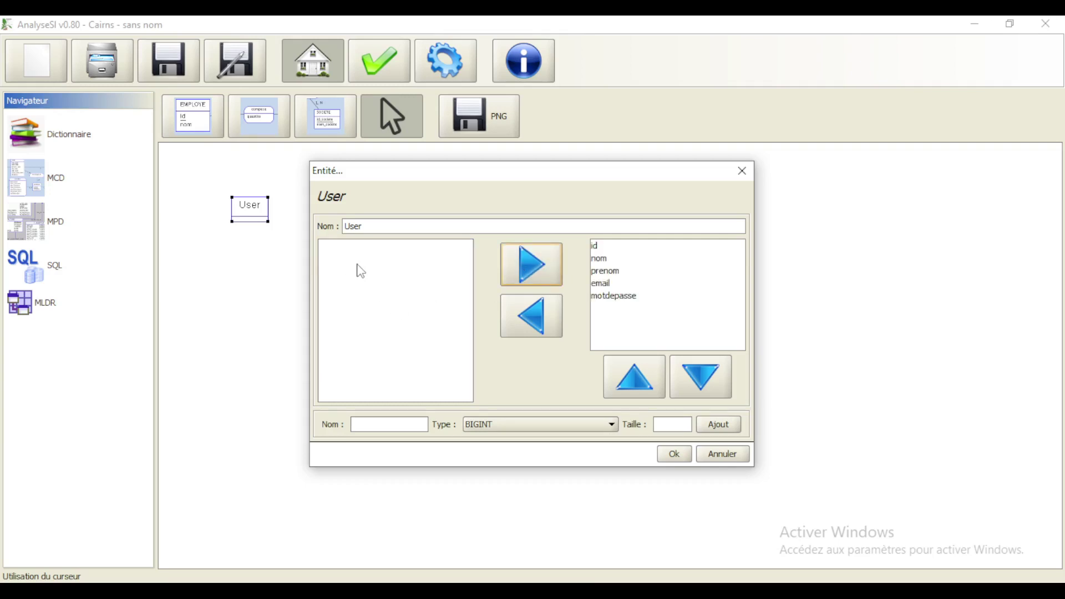
left_click(672, 454)
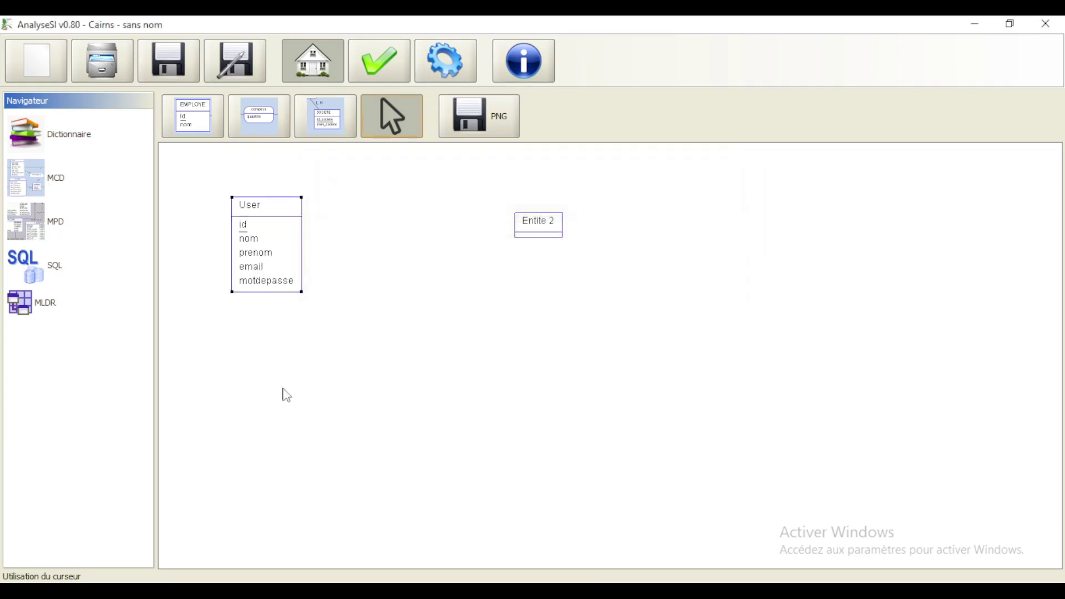
left_click_drag(257, 249, 252, 246)
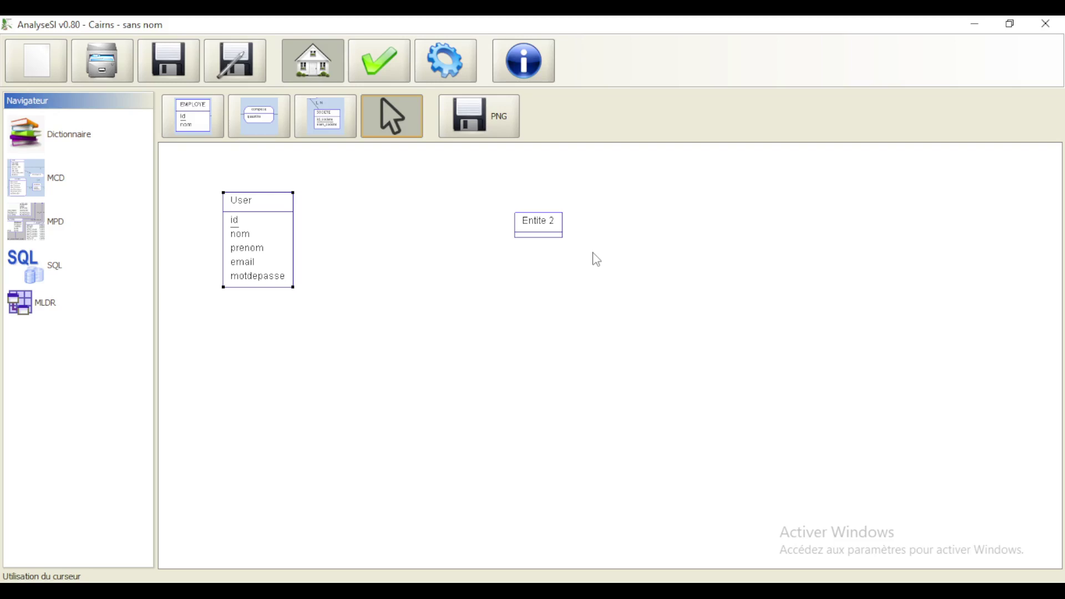
- Move Entite 2 slightly closer to the User entity and rename it Article
left_click_drag(540, 222, 509, 205)
double_click(508, 204)
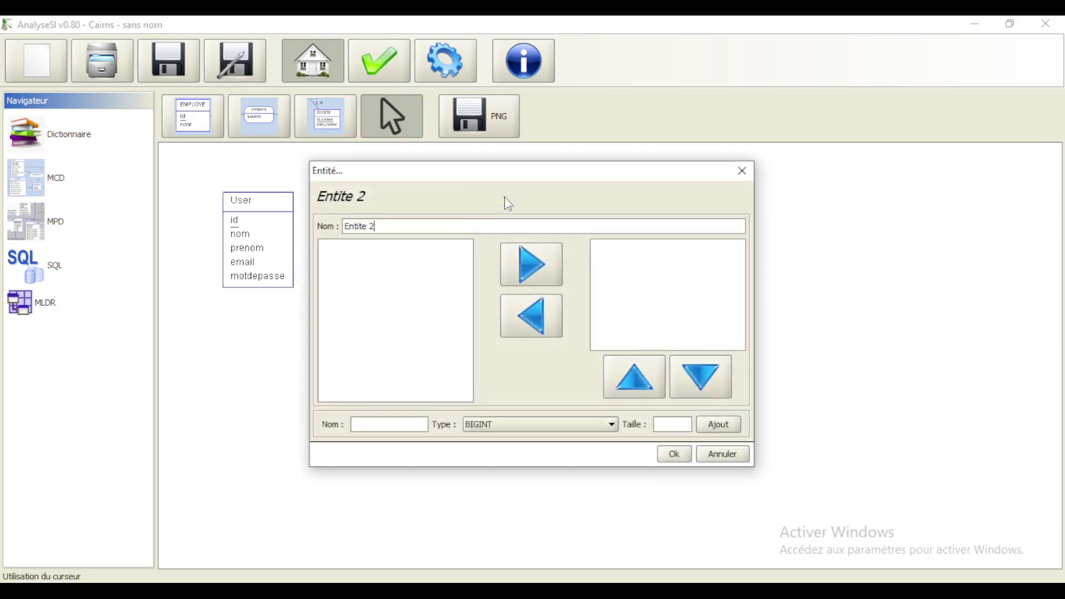
key("ctrl+a")
type("Article")
- Add an attribute id of type BIGINT_AUTO_INCREMENT for the Article entity
left_click(394, 424)
type("id")
left_click(500, 427)
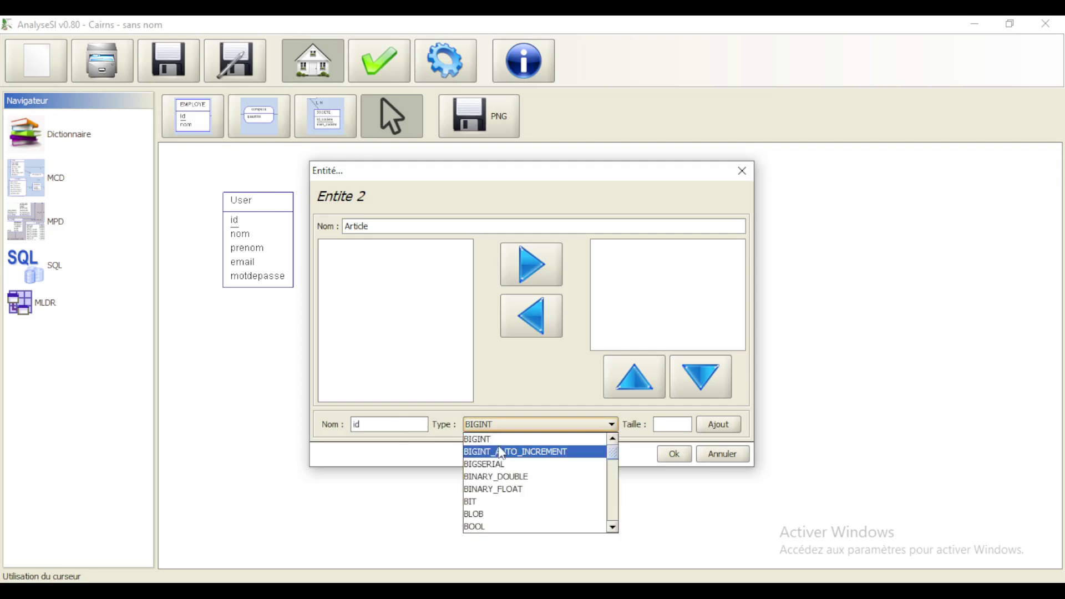
left_click(502, 447)
left_click(719, 424)
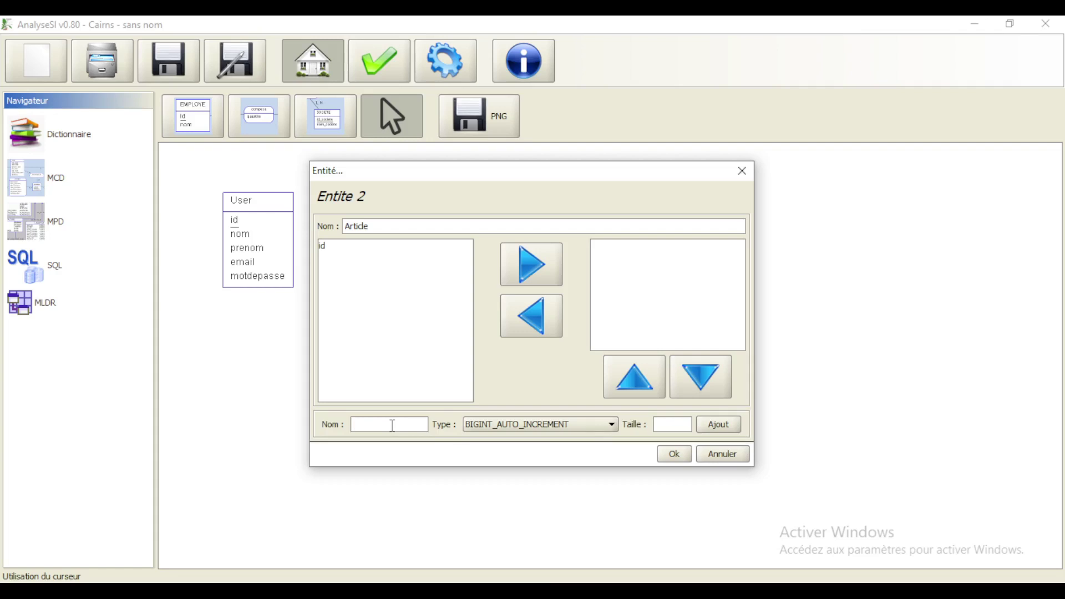
- Add an attribute titre of type CHAR with size 255 for the Article entity
left_click(391, 425)
type("titre")
left_click(538, 425)
scroll(509, 516, "down", 1)
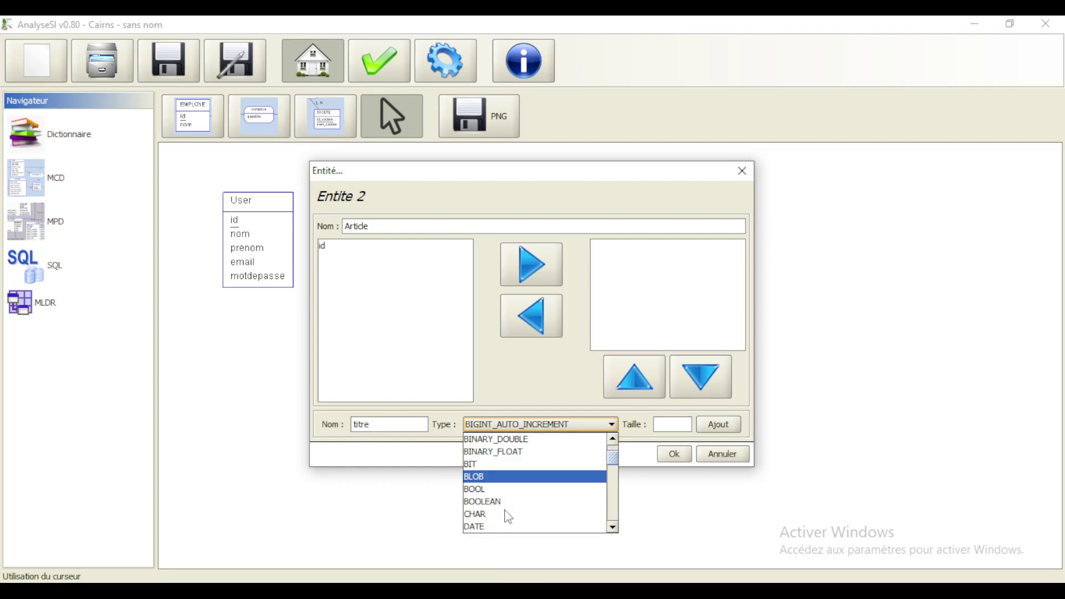
left_click(508, 515)
left_click(668, 421)
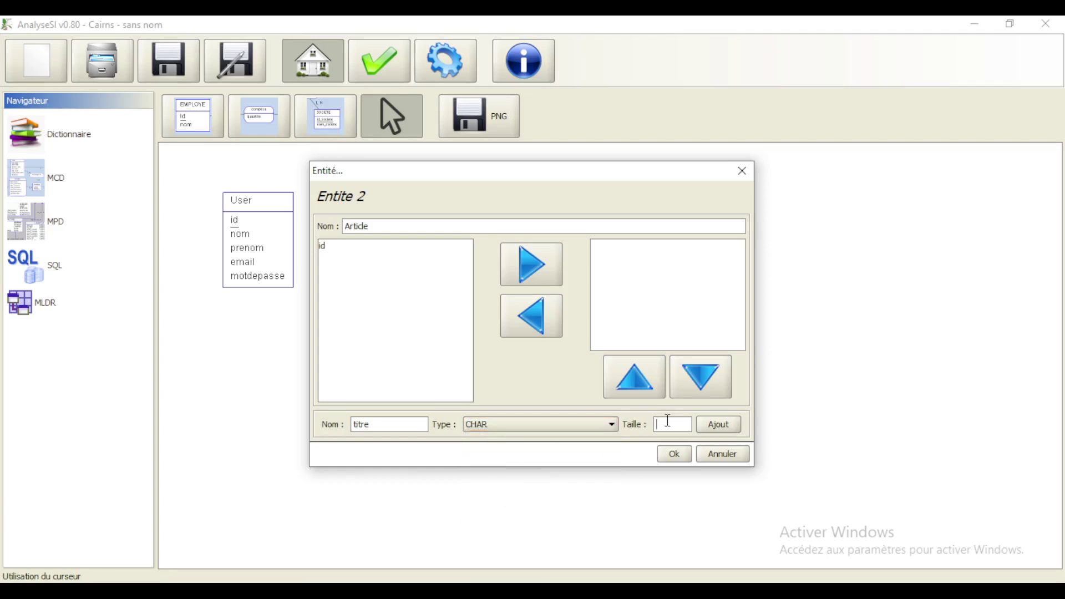
type("255")
left_click(720, 426)
- Add an attribute description of type LONGTEXT for the Article entity and save the entity
type("description")
left_click(488, 424)
scroll(534, 505, "down", 1)
scroll(534, 504, "down", 2)
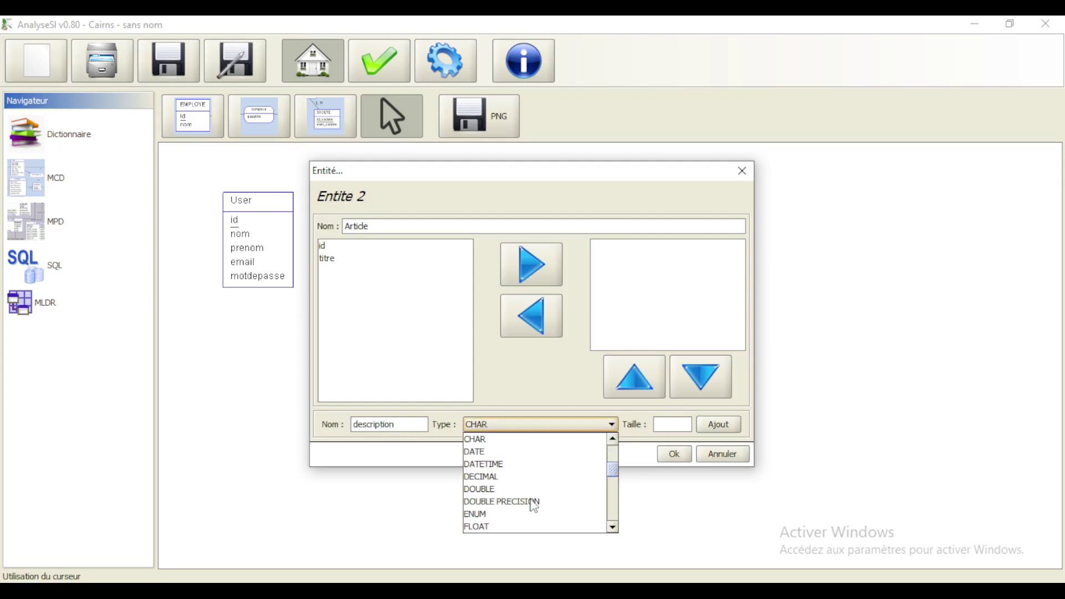
scroll(534, 505, "down", 2)
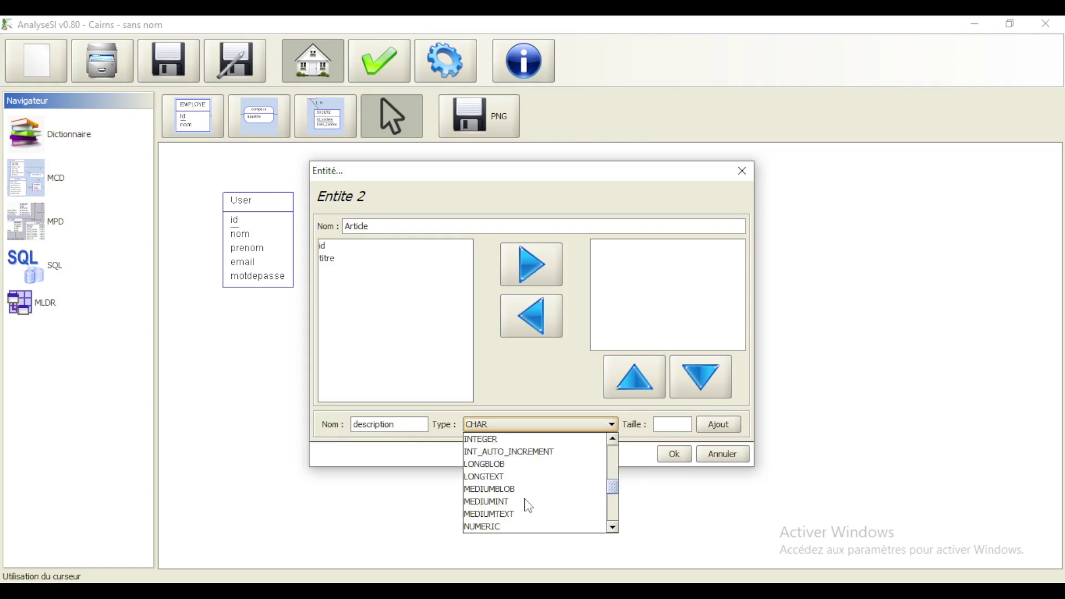
key("Escape")
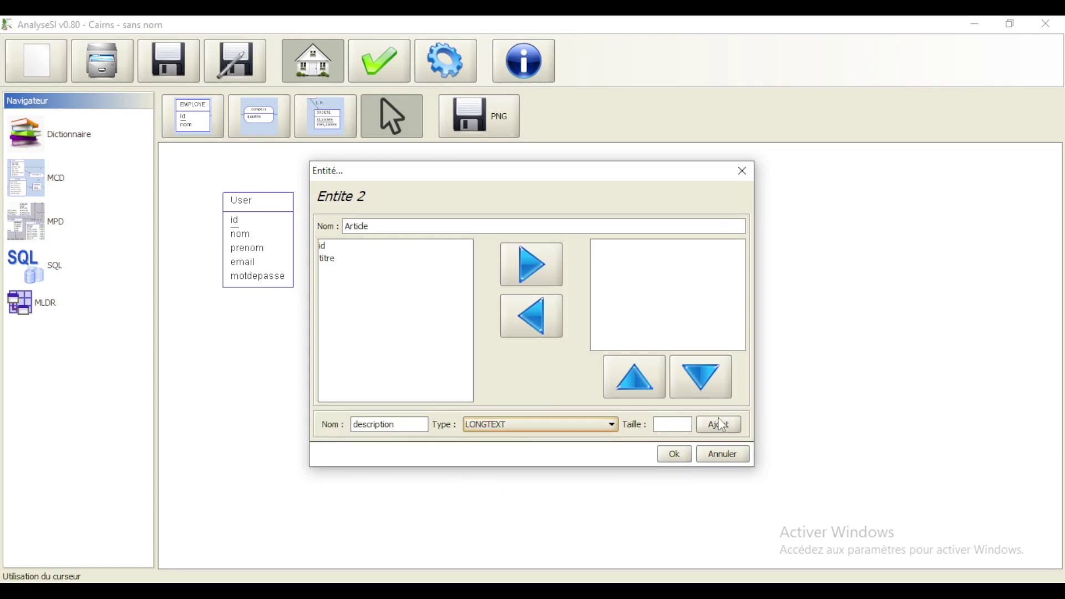
left_click(719, 426)
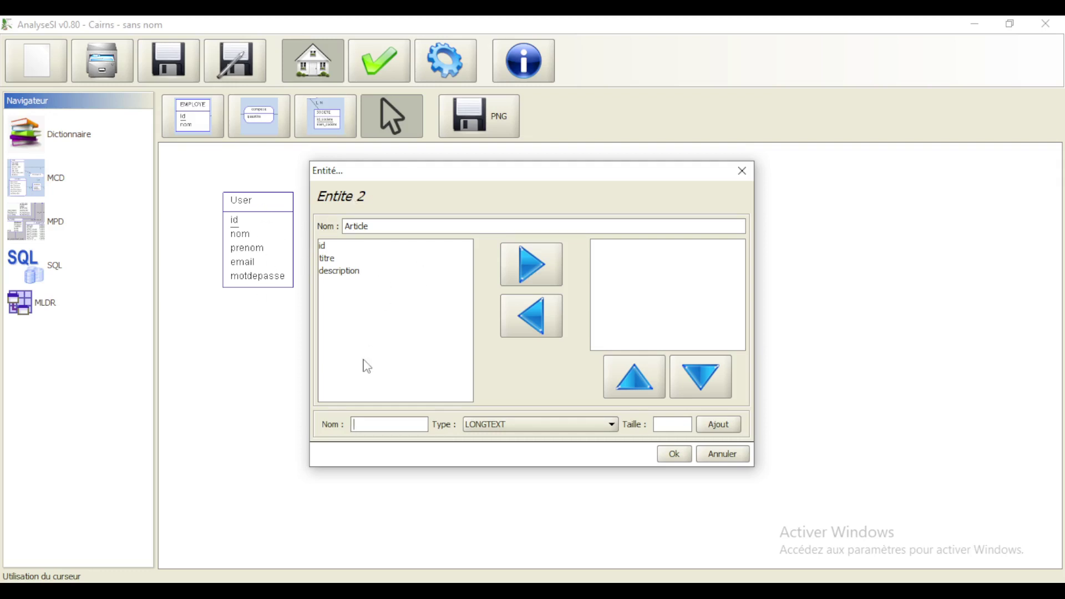
left_click(674, 452)
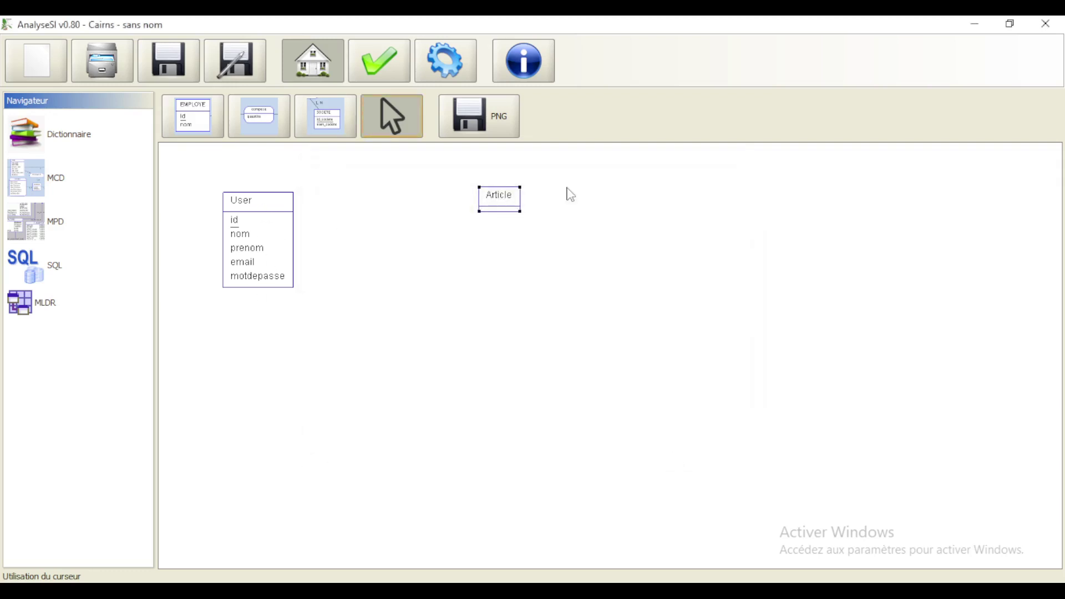
- Assign id, titre and description to the Article entity and save it
double_click(502, 200)
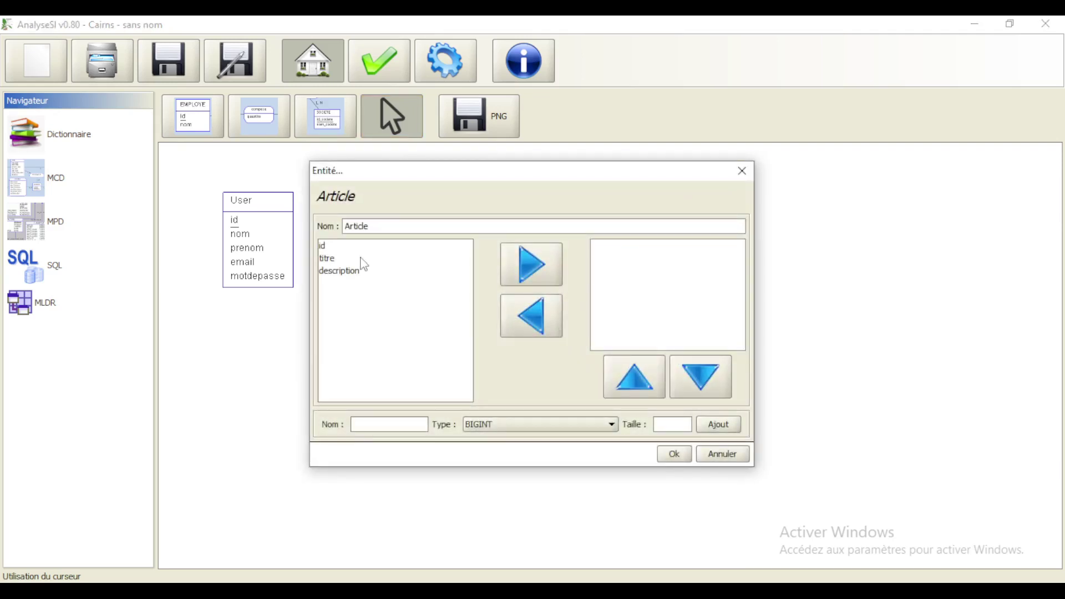
left_click(335, 248)
left_click(341, 262, "shift")
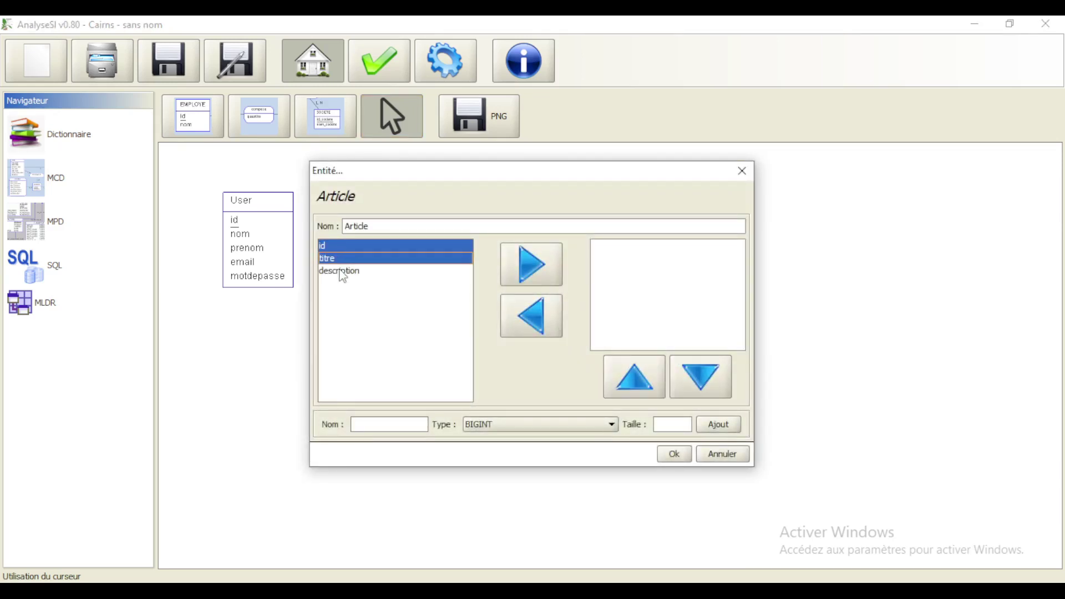
left_click(342, 271, "shift")
left_click(515, 266)
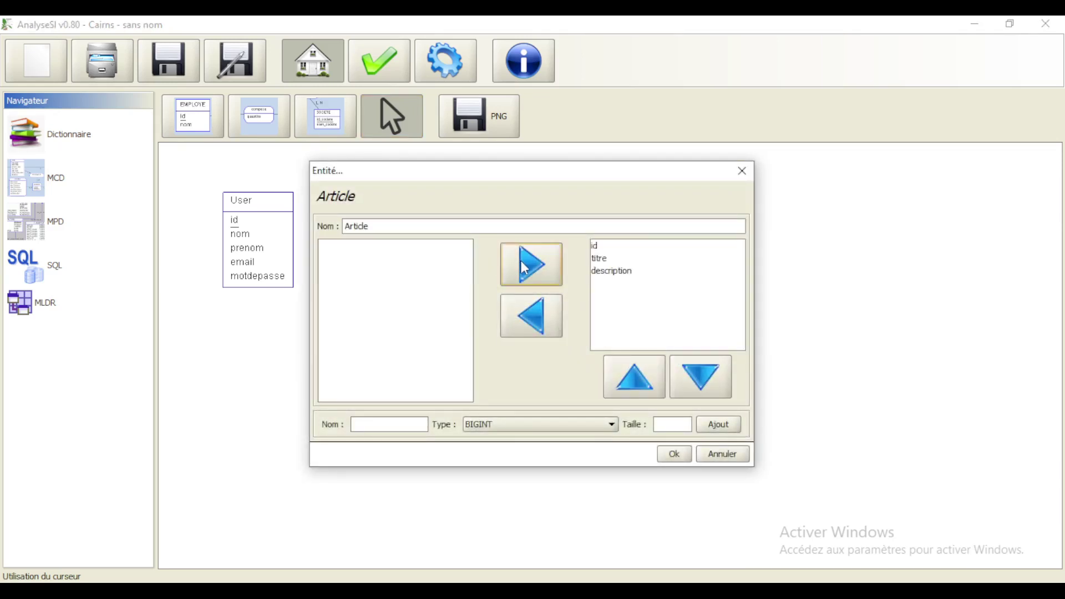
left_click(674, 454)
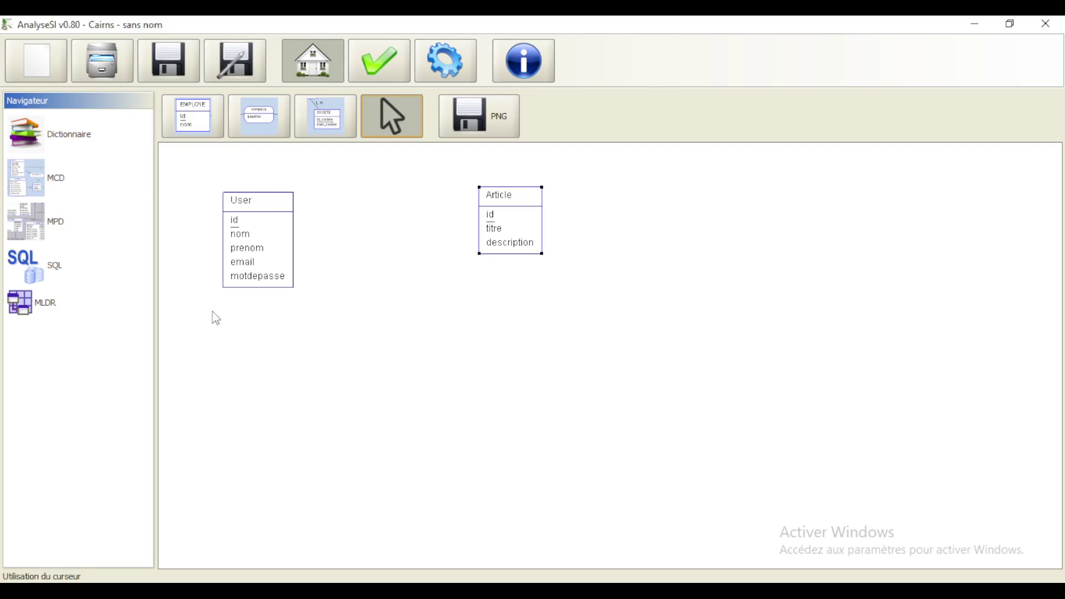
- Add a new entity below and between User and Article and name it Commentaire
left_click(188, 126)
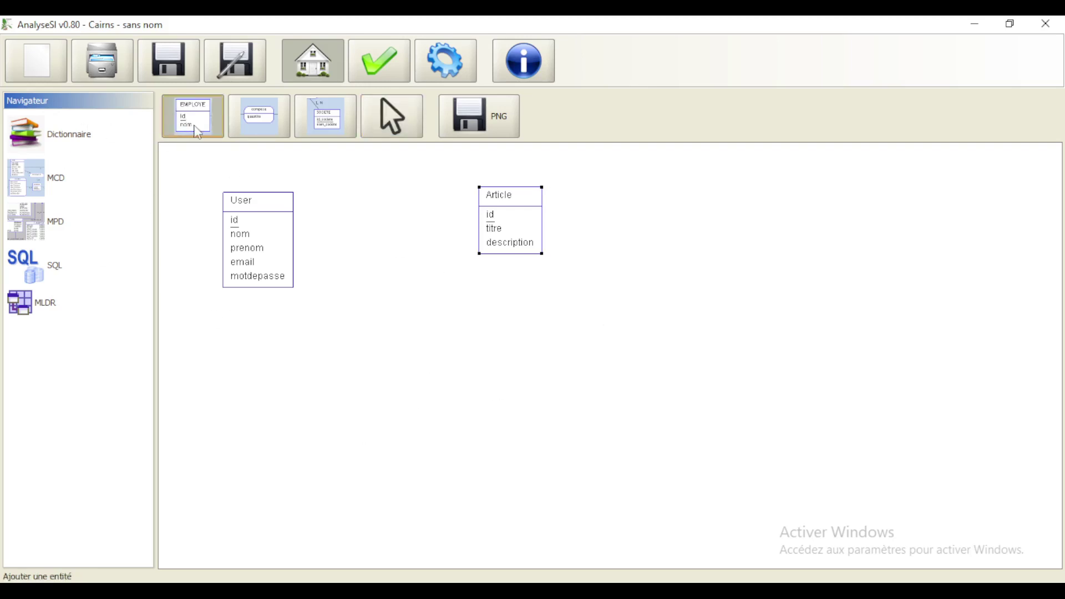
left_click(383, 341)
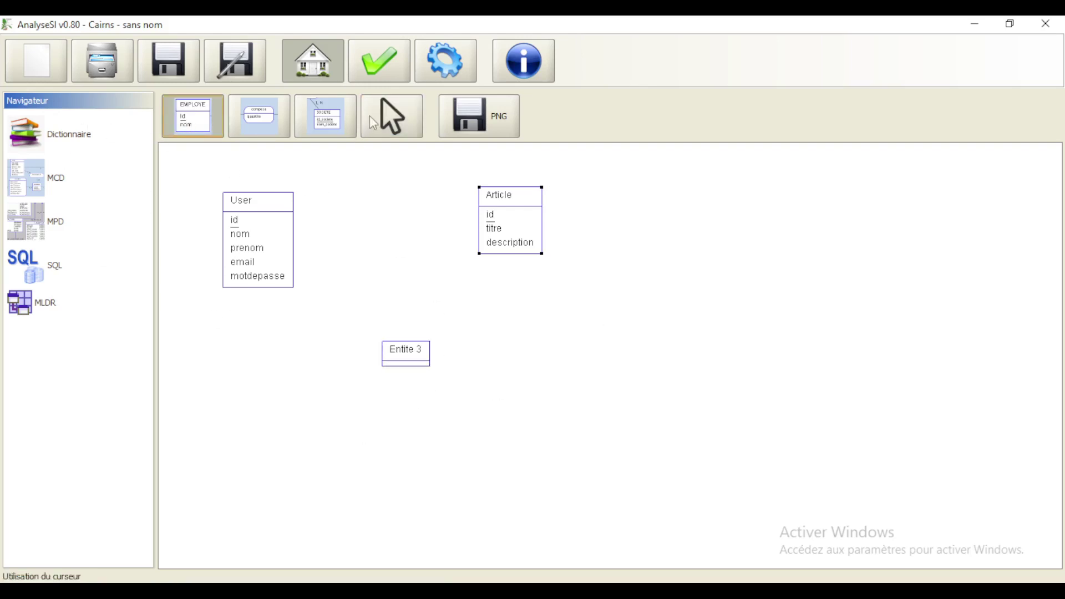
left_click(395, 120)
double_click(406, 358)
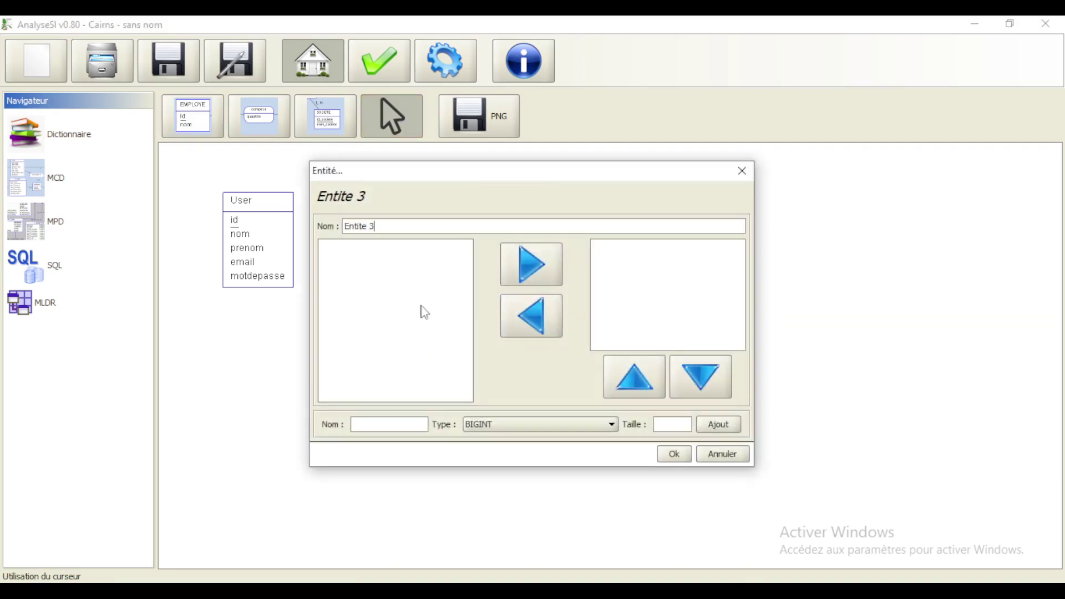
left_click_drag(391, 227, 338, 222)
type("Commentair")
- Add an attribute id of type BIGINT_AUTO_INCREMENT for the Commentaire entity
left_click(481, 432)
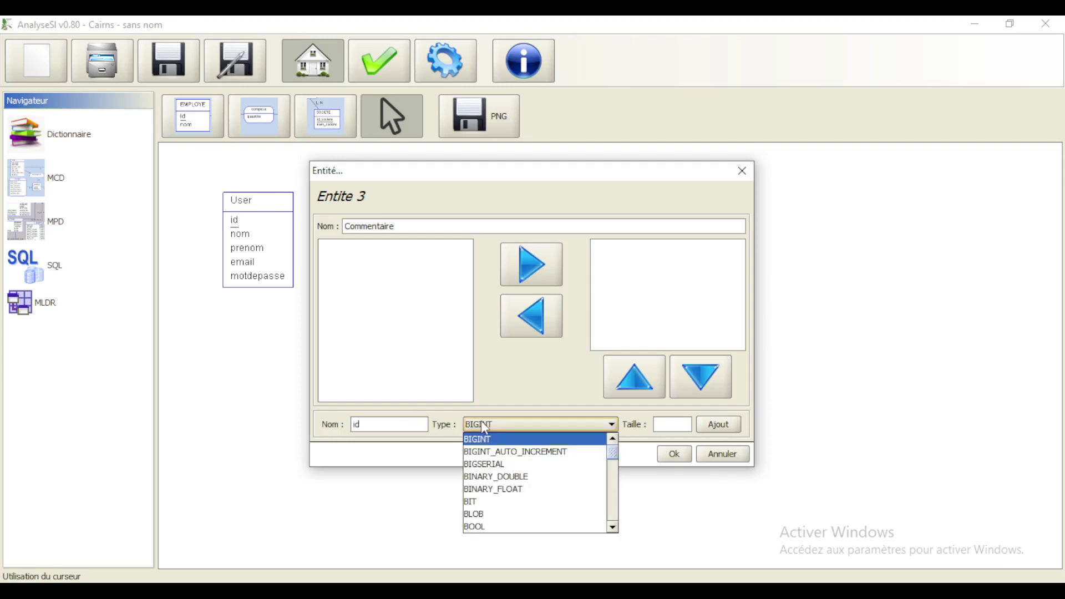
left_click(502, 450)
left_click(729, 422)
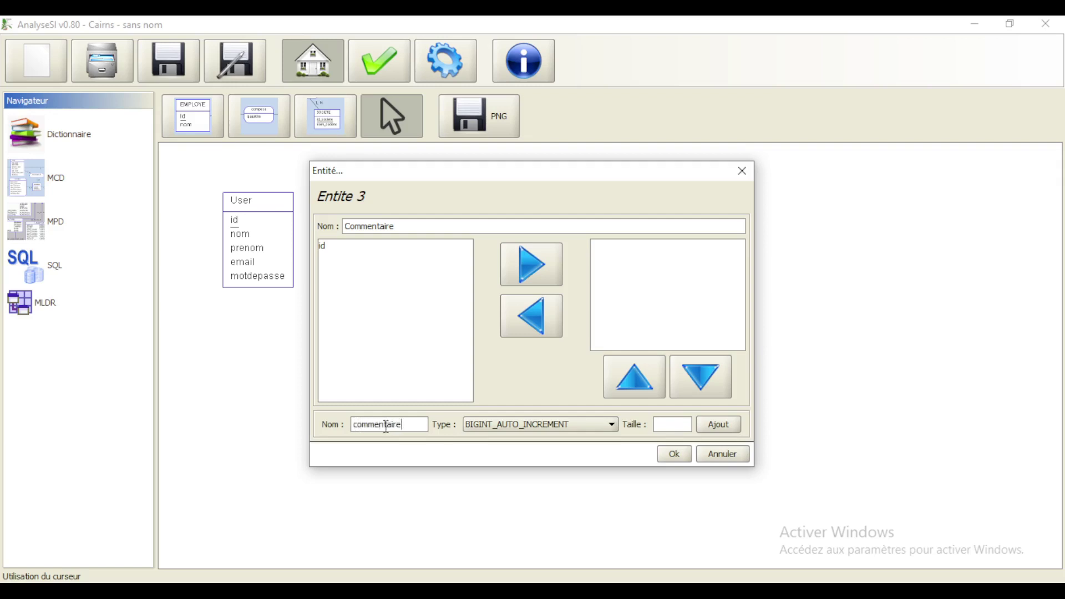
- Add an attribute commentaire of type LONGTEXT for the Commentaire entity
left_click(530, 429)
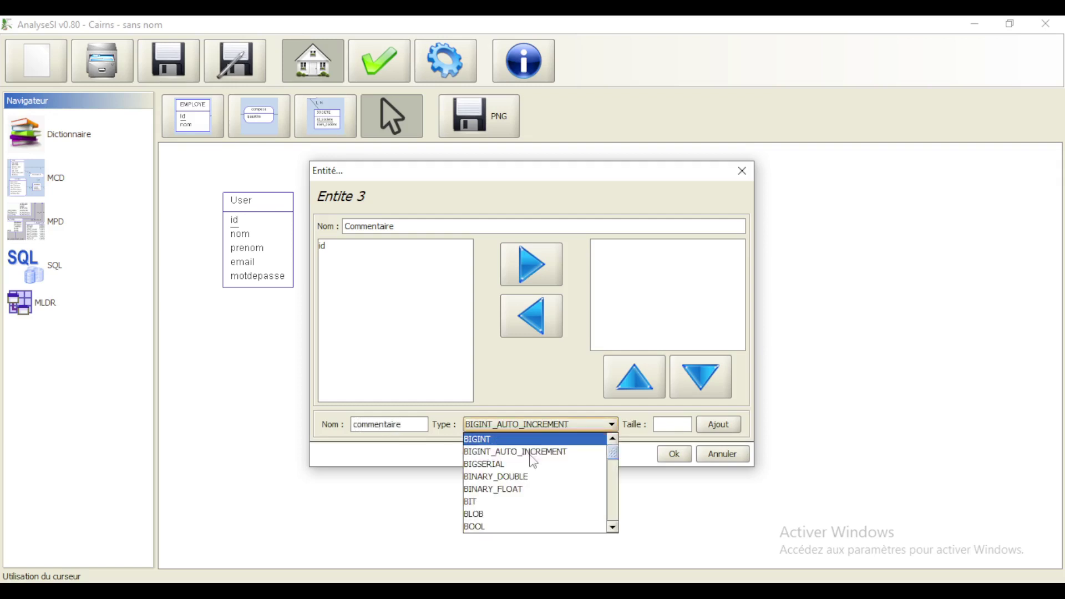
left_click(613, 526)
left_click(613, 526)
left_click(613, 527)
left_click(613, 526)
left_click(613, 527)
left_click(612, 526)
left_click(613, 527)
left_click(613, 526)
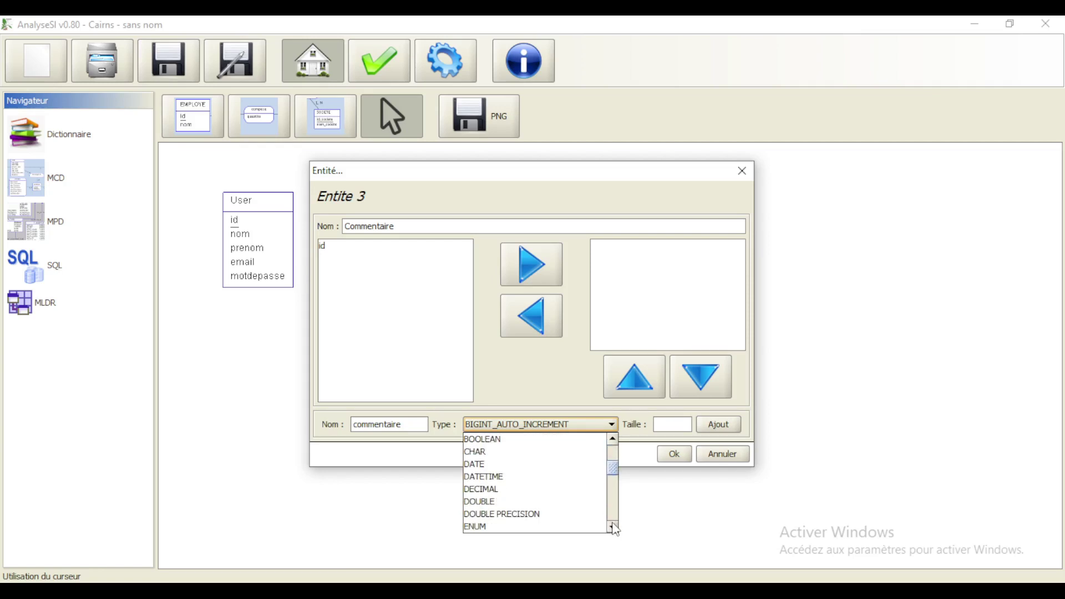
left_click(613, 527)
left_click(613, 526)
left_click(613, 526)
left_click(615, 459)
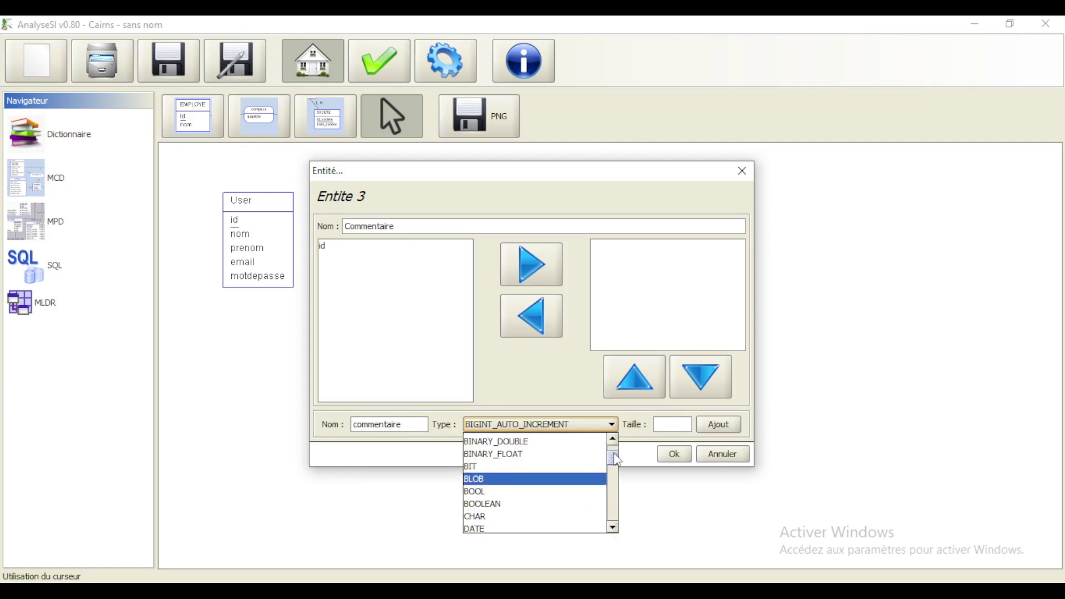
scroll(614, 488, "down", 1)
left_click(613, 527)
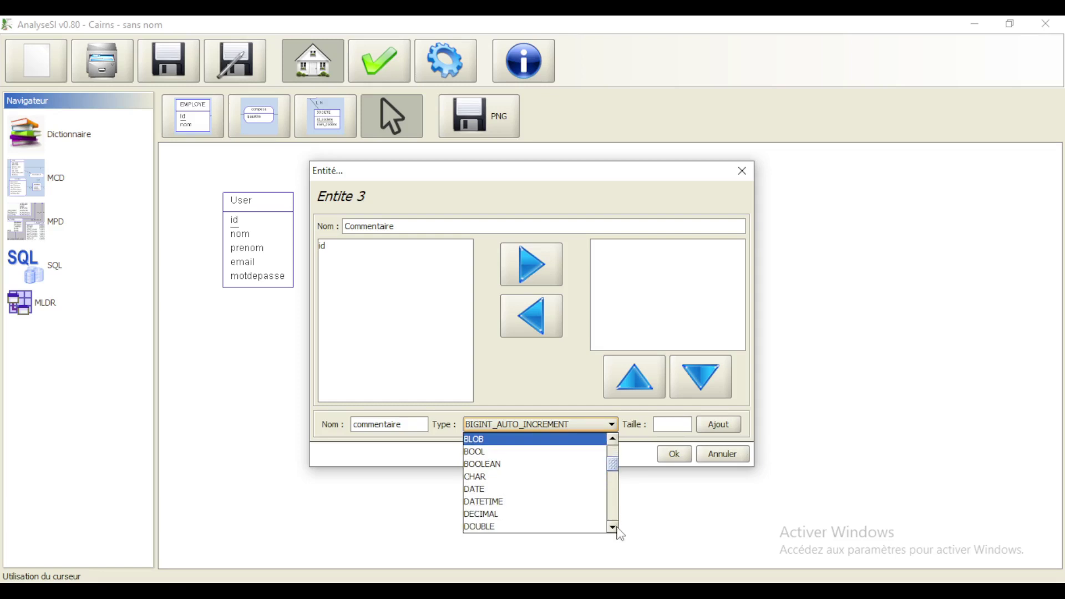
left_click(614, 527)
left_click(614, 527)
left_click(614, 527)
left_click(613, 527)
scroll(567, 527, "down", 1)
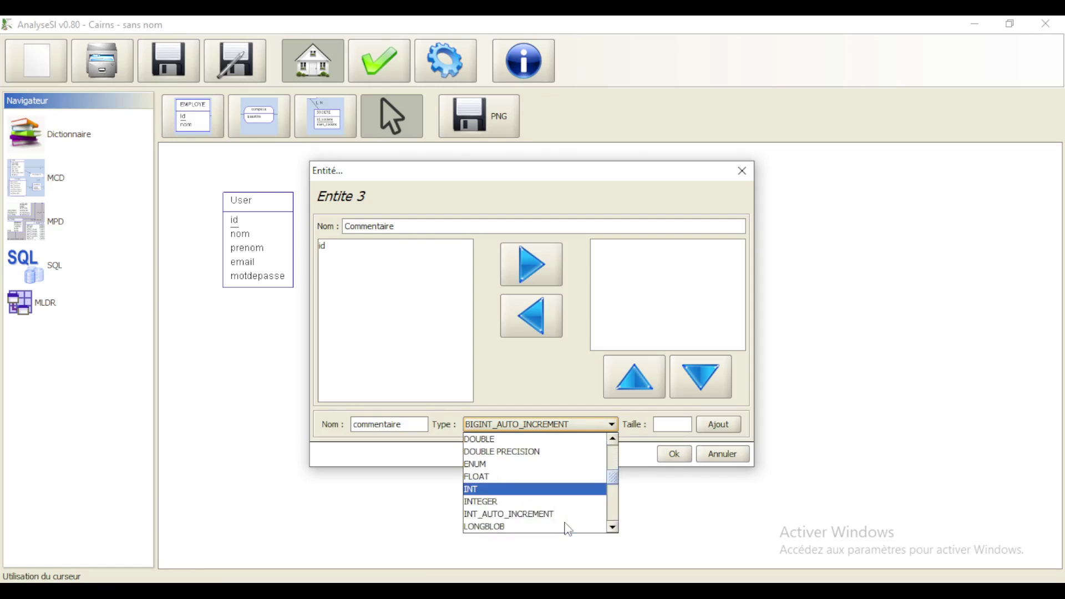
scroll(516, 527, "down", 1)
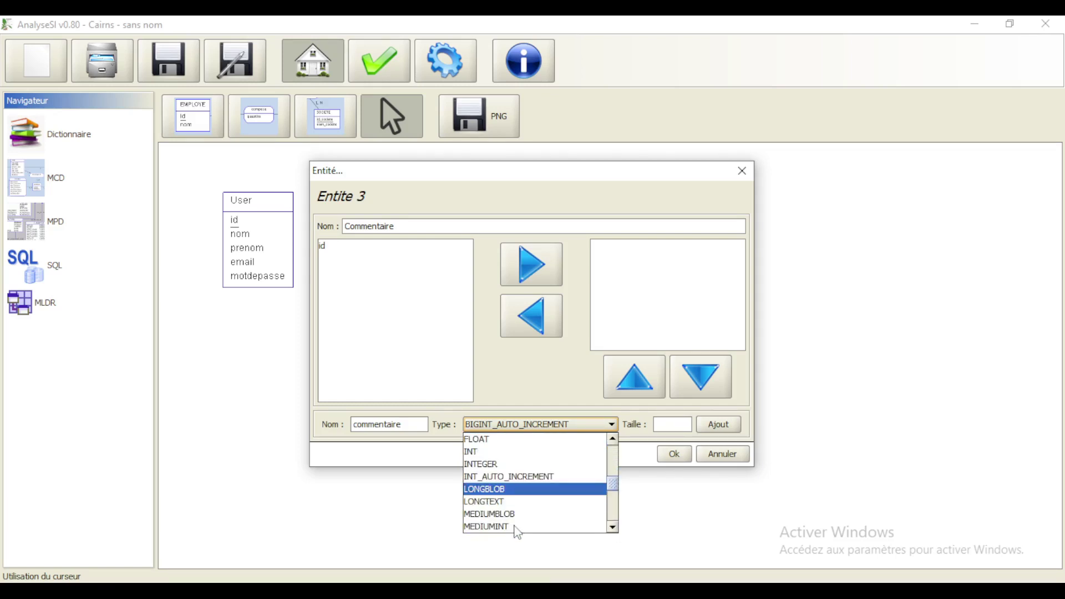
left_click(497, 502)
left_click(719, 424)
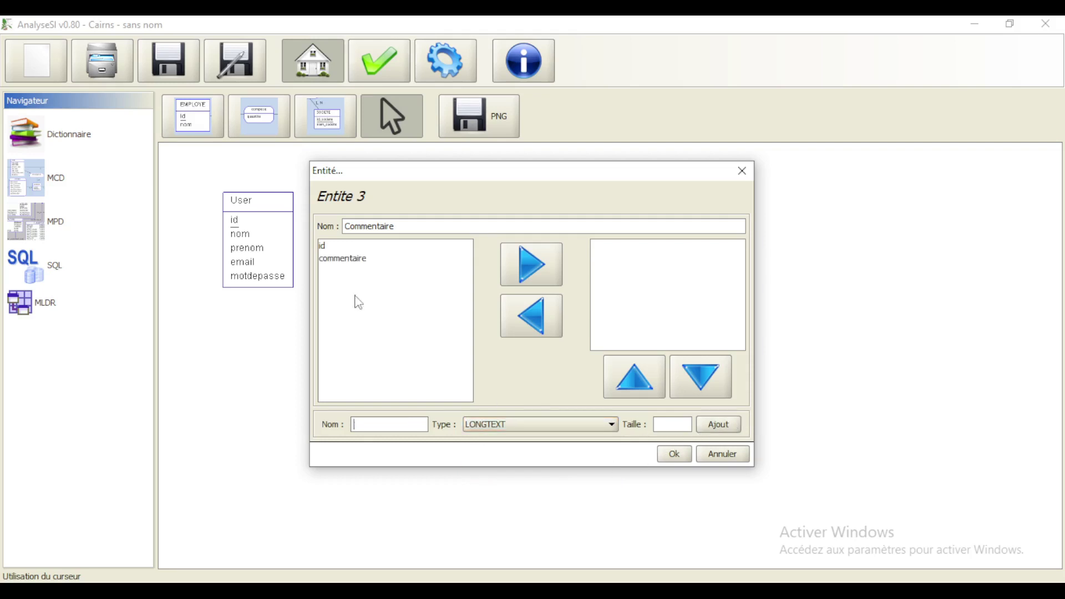
- Assign id and commentaire to the Commentaire entity and save it
left_click(354, 246)
left_click(355, 258, "shift")
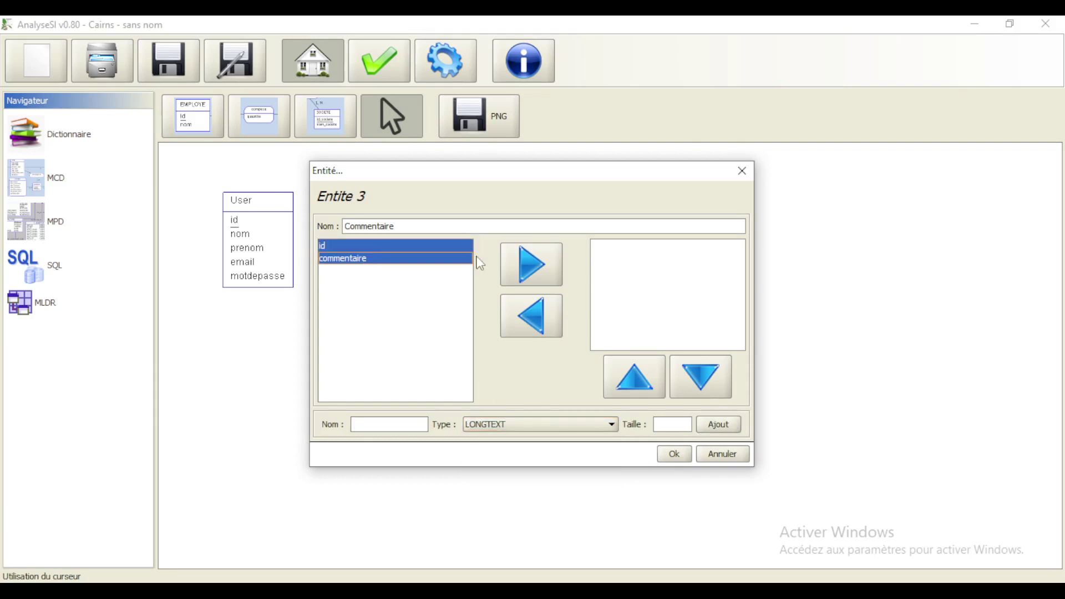
left_click(548, 276)
left_click(665, 454)
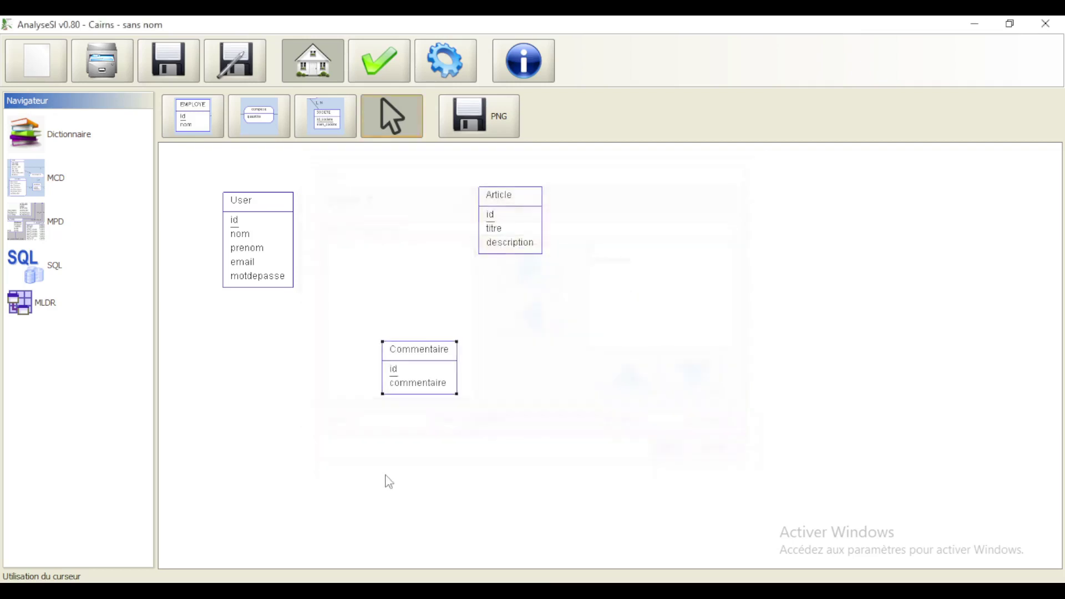
- Move the Article entity farther from User and shift the Commentaire entity slightly down to make room between the entities
left_click_drag(506, 225, 556, 226)
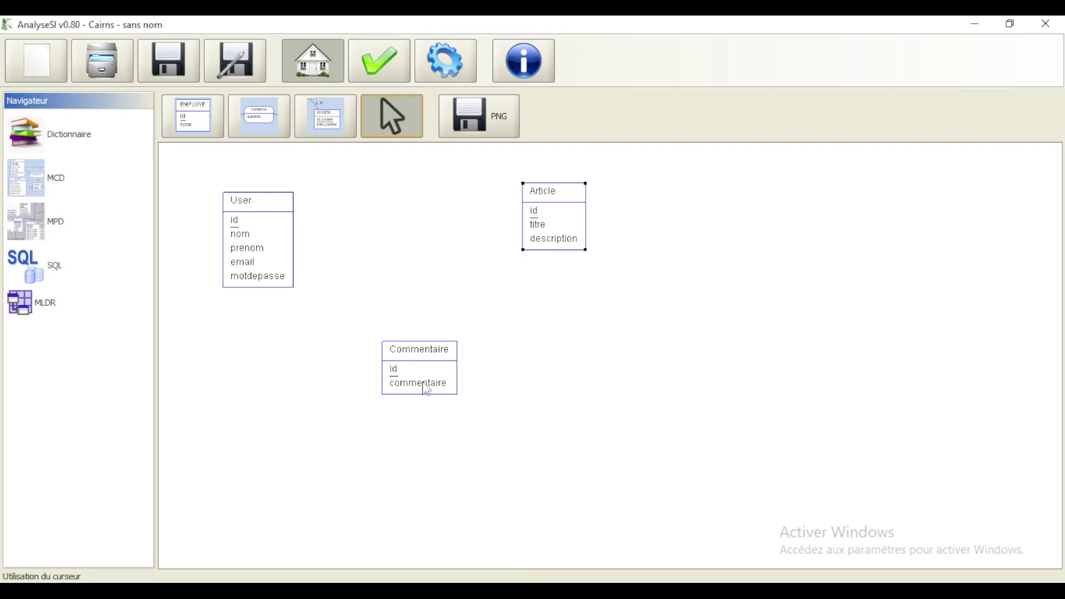
left_click_drag(424, 383, 429, 399)
left_click_drag(549, 230, 539, 227)
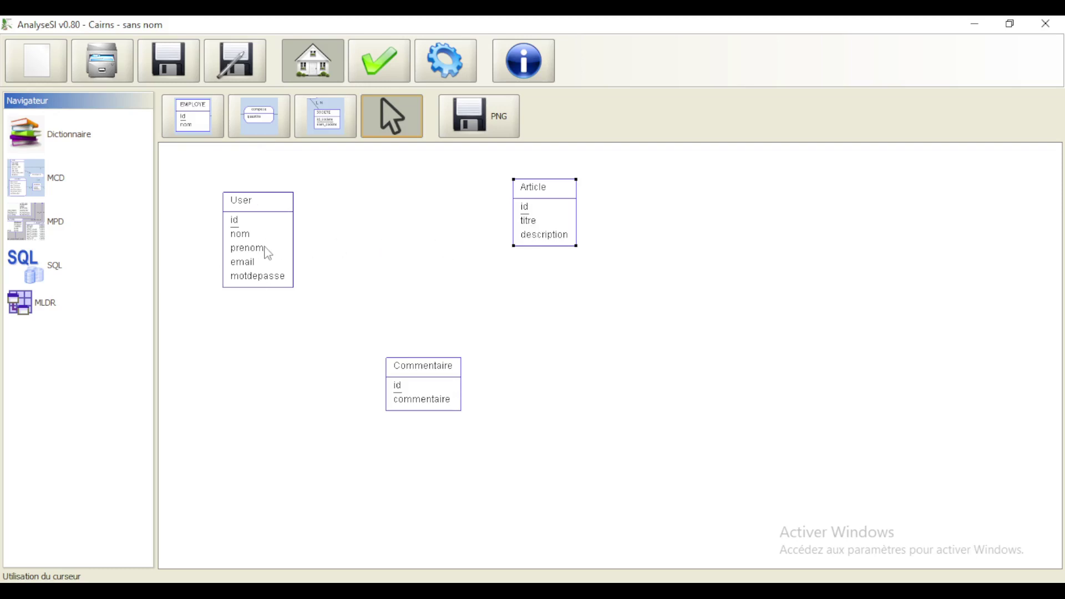
- Add an association between the User and Article entities and name it PUBLIER
left_click(261, 119)
left_click(385, 229)
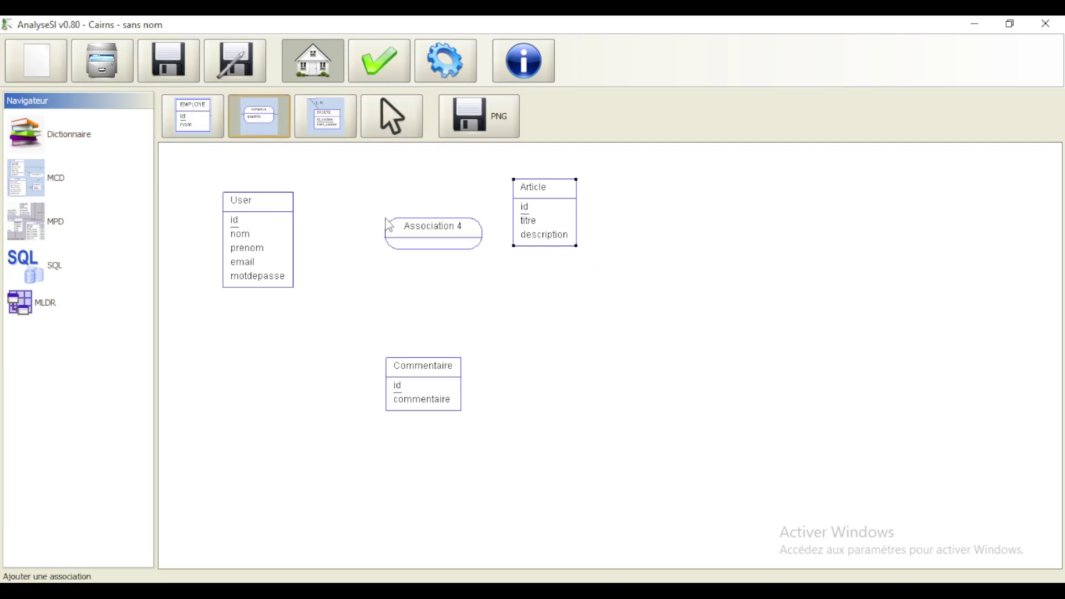
left_click(401, 119)
left_click_drag(438, 239, 357, 219)
double_click(398, 229)
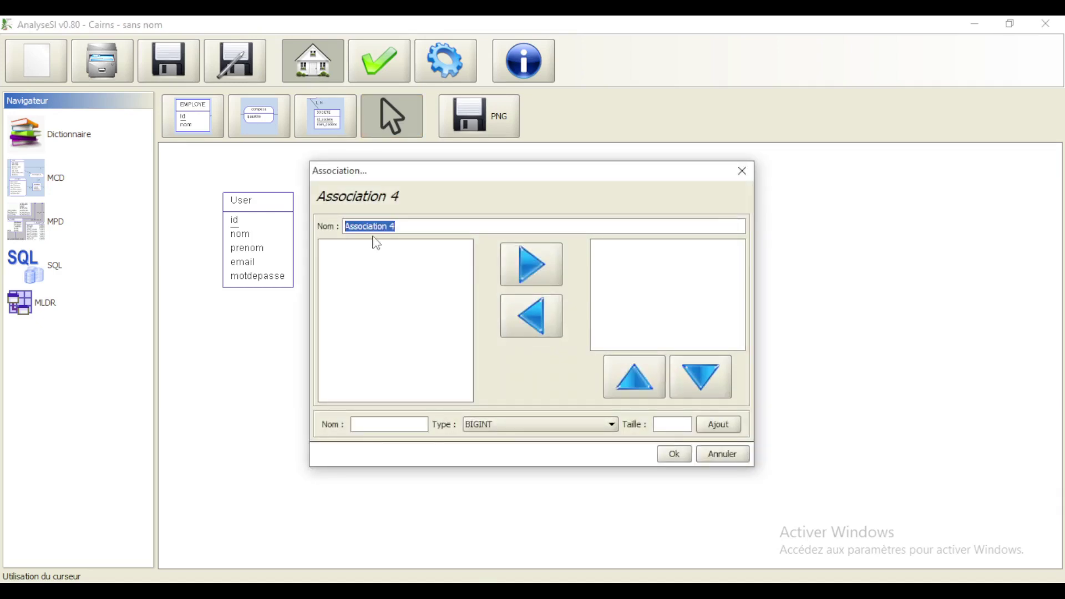
type("PUBLIER")
left_click(674, 454)
- Nudge the PUBLIER association slightly up and link the User and Article entities through it
left_click_drag(385, 221, 392, 214)
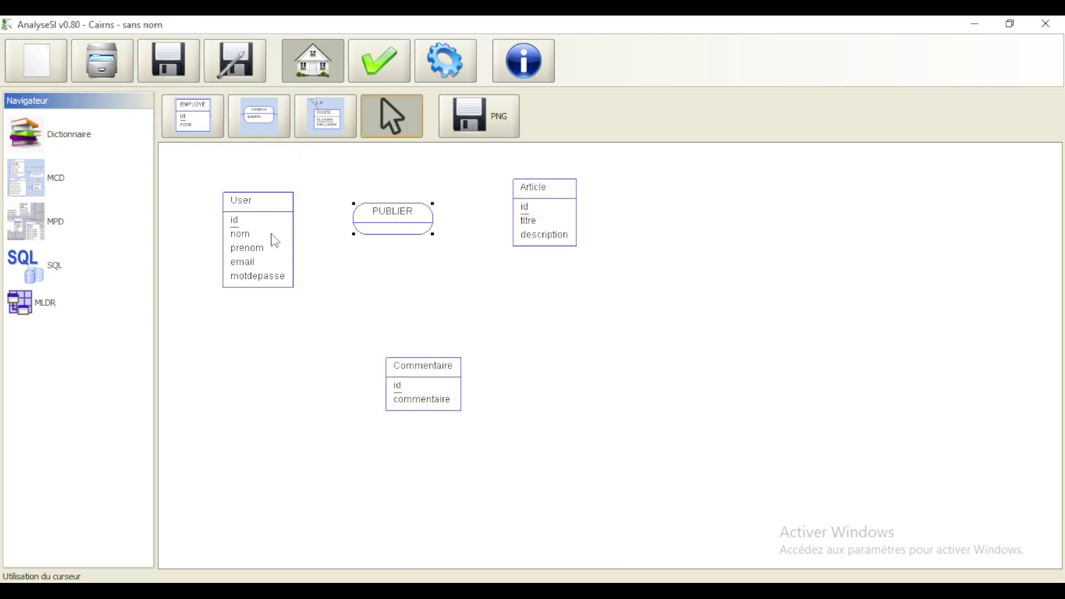
left_click(331, 127)
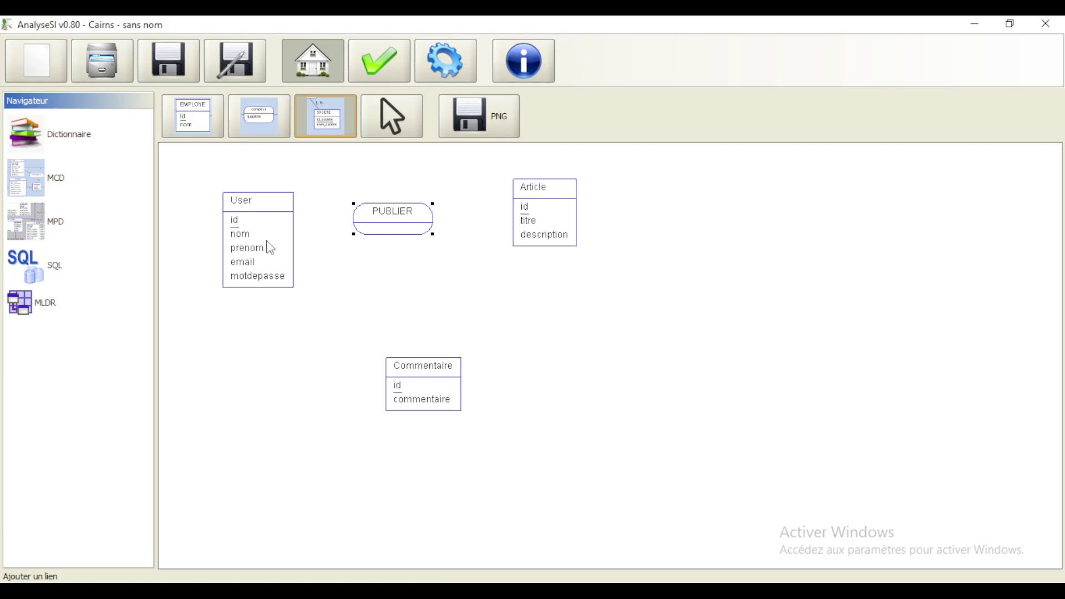
left_click_drag(267, 238, 538, 222)
- Add another association between PUBLIER and the Commentaire entity, positioned just above Commentaire
left_click(263, 119)
left_click(386, 306)
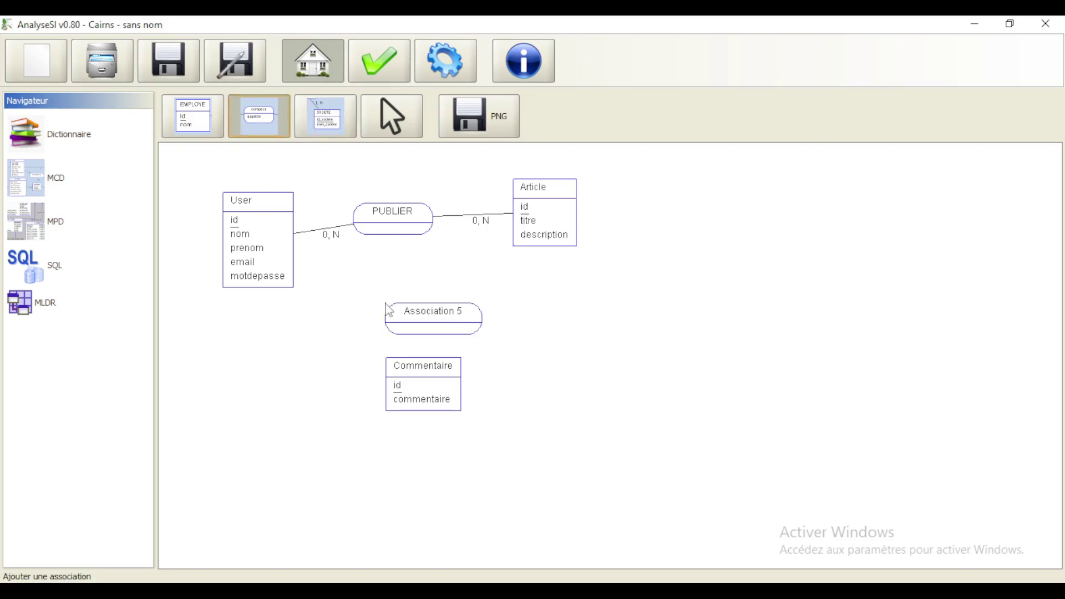
left_click(391, 116)
left_click_drag(432, 318, 409, 304)
- Rename the new association above Commentaire to Commenter
double_click(410, 308)
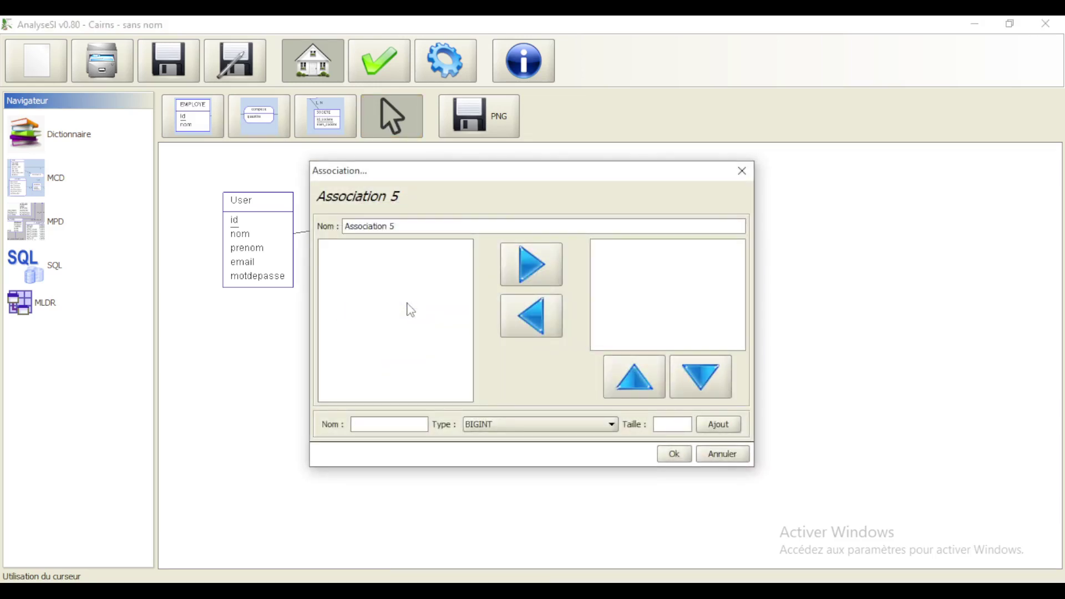
left_click_drag(411, 225, 341, 227)
type("CO")
left_click(672, 455)
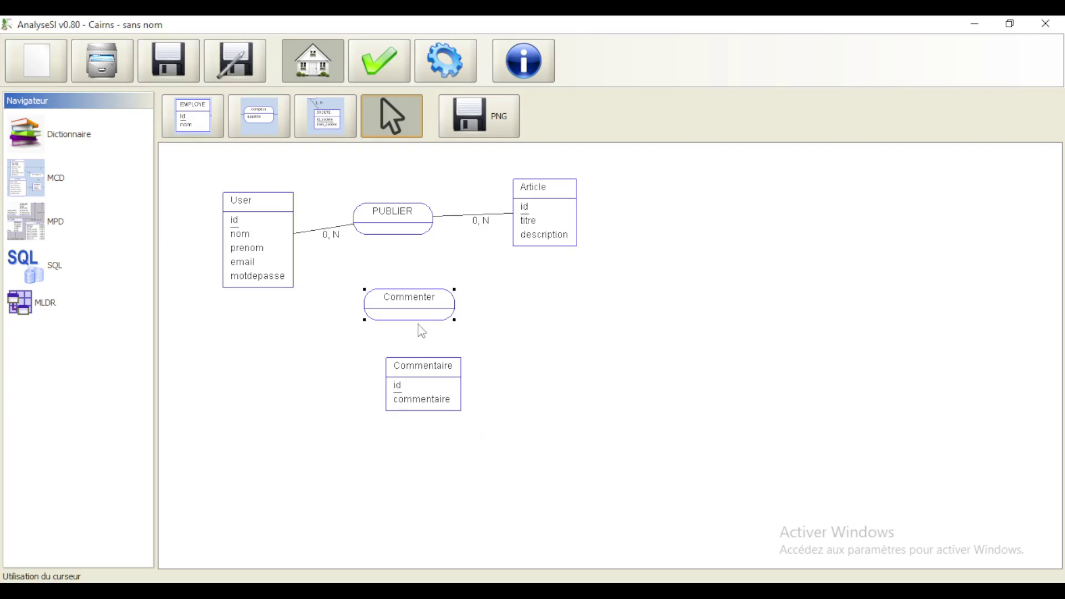
- Move the Commenter association between User and Commentaire, to the left of Commentaire, and rename it Laisser
left_click_drag(420, 318, 327, 369)
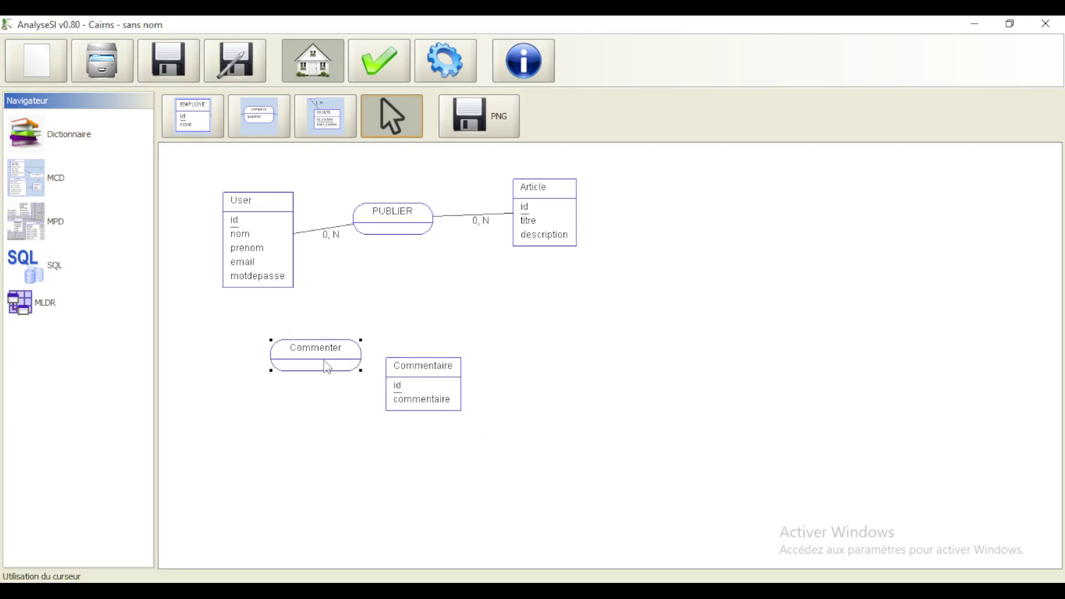
double_click(326, 367)
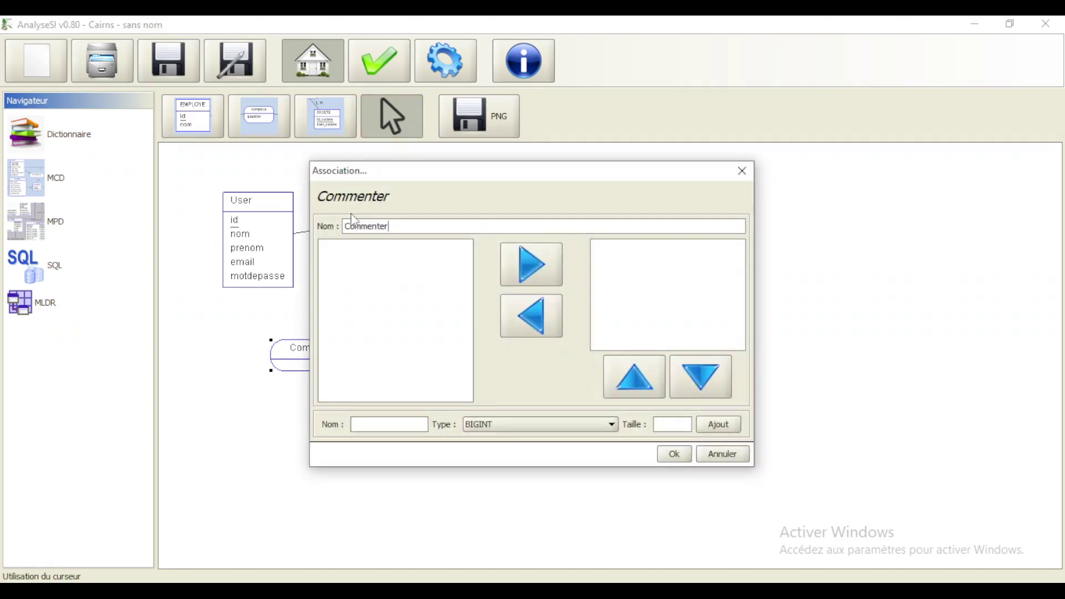
double_click(356, 225)
type("Laisser")
left_click(670, 455)
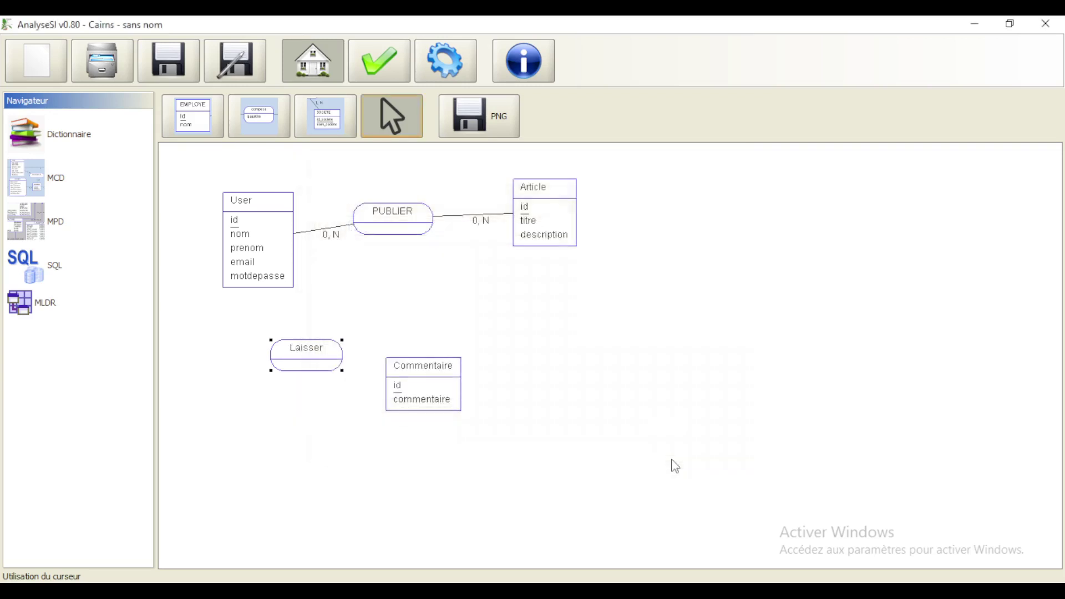
- Rename the Laisser association to Commenter
double_click(310, 356)
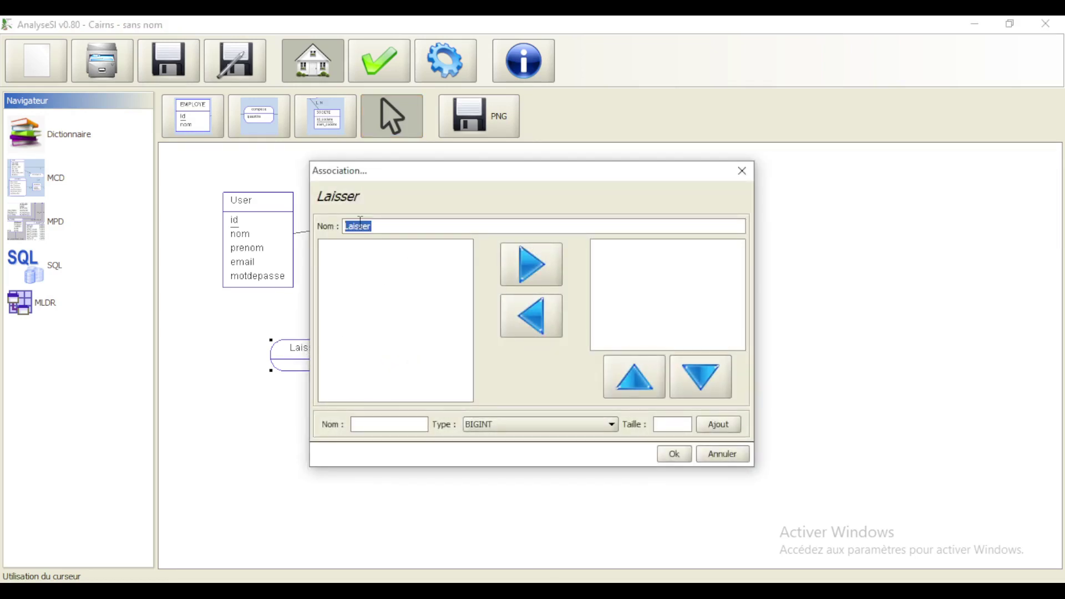
type("Commenter")
left_click(674, 455)
- Shift the Commentaire entity slightly up and to the right, and link User and Commentaire through the Commenter association
left_click_drag(432, 390, 469, 367)
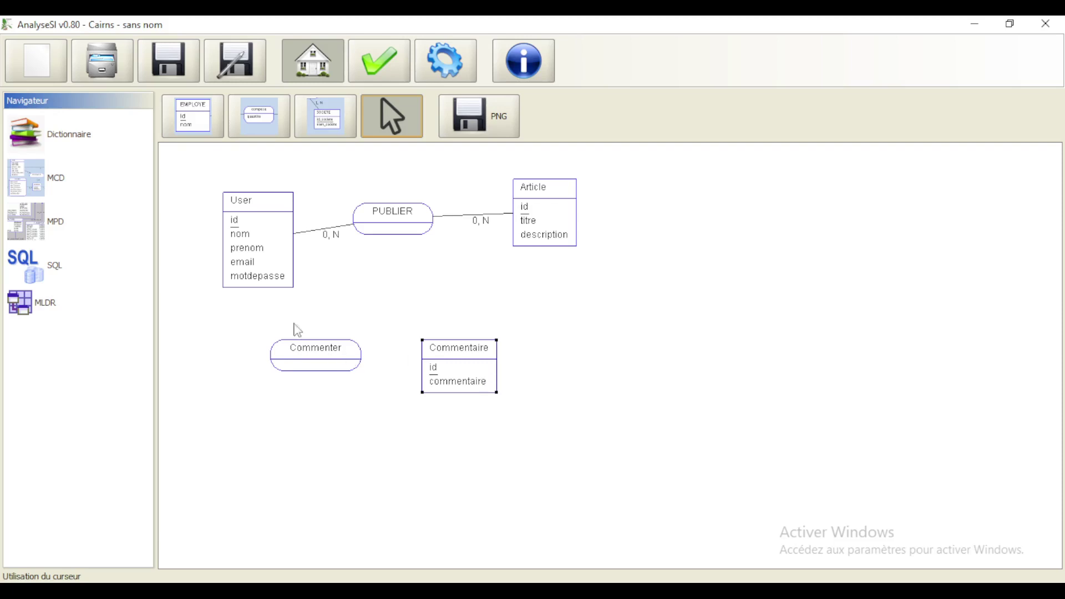
left_click(325, 116)
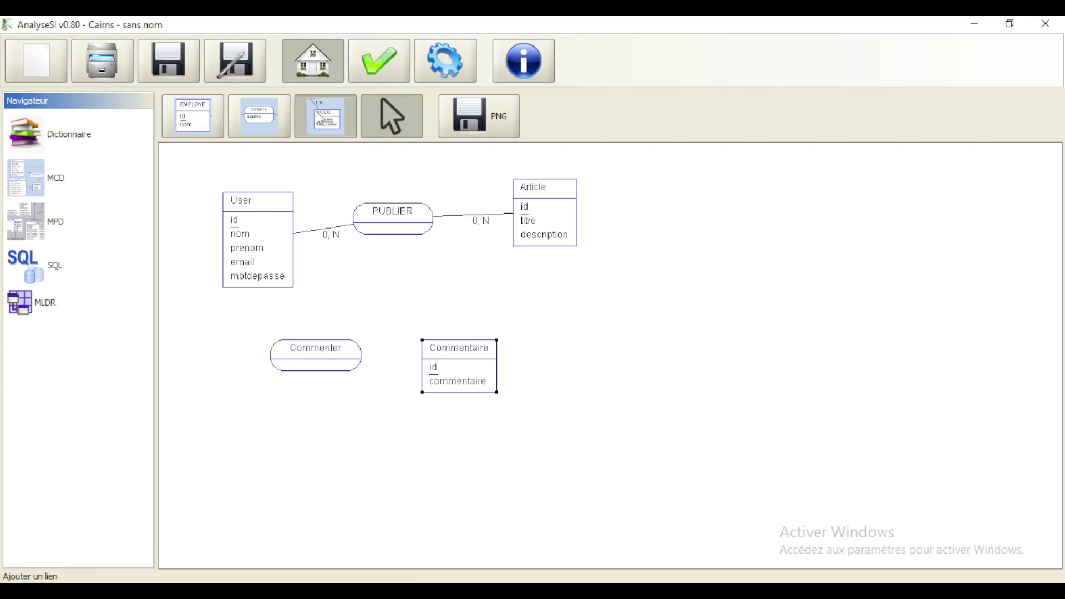
left_click_drag(267, 266, 454, 381)
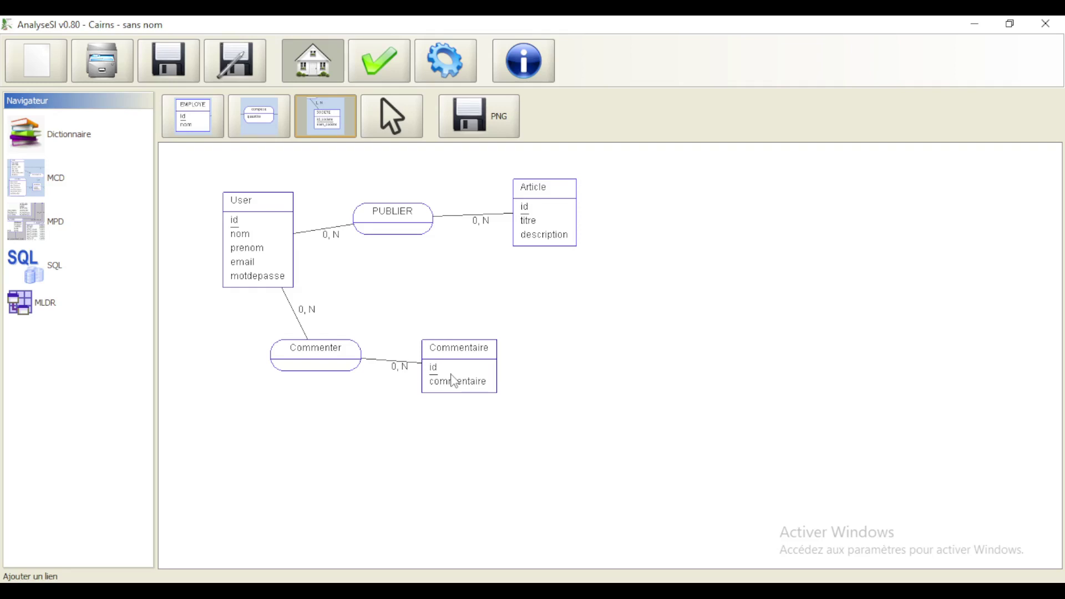
- Add two overlapping associations in the space below the Article entity
left_click(270, 115)
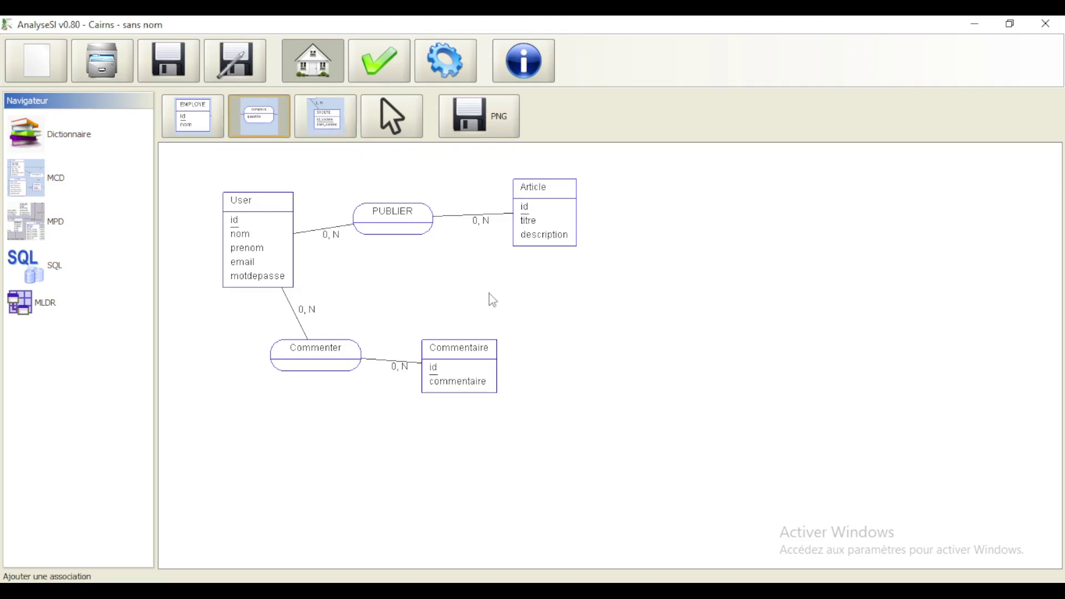
left_click(515, 294)
left_click(557, 303)
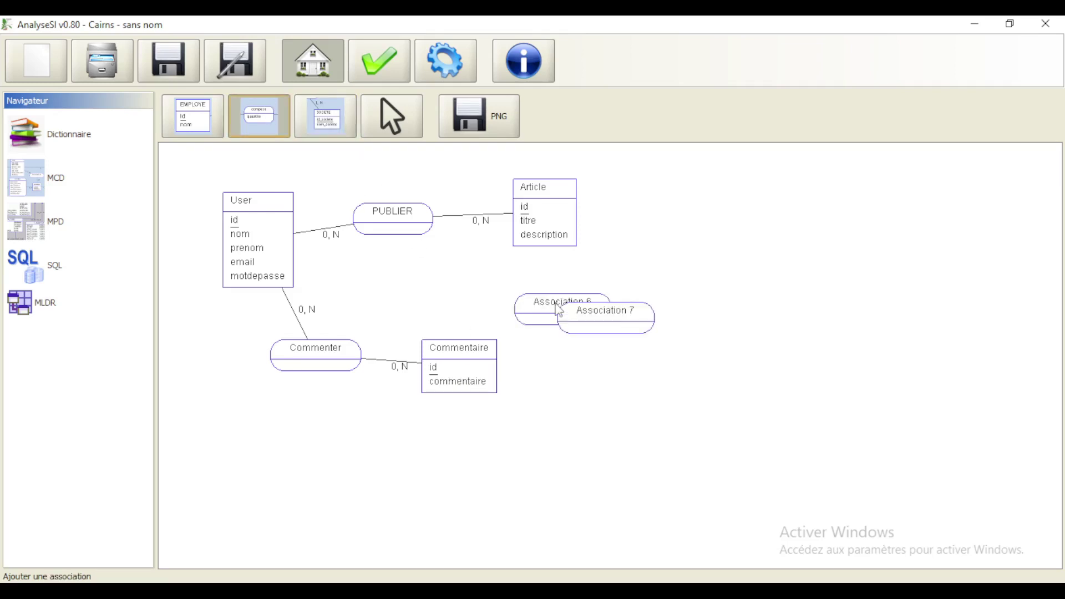
- Delete the surplus association that overlaps the other new one below Article
right_click(605, 316)
left_click(624, 340)
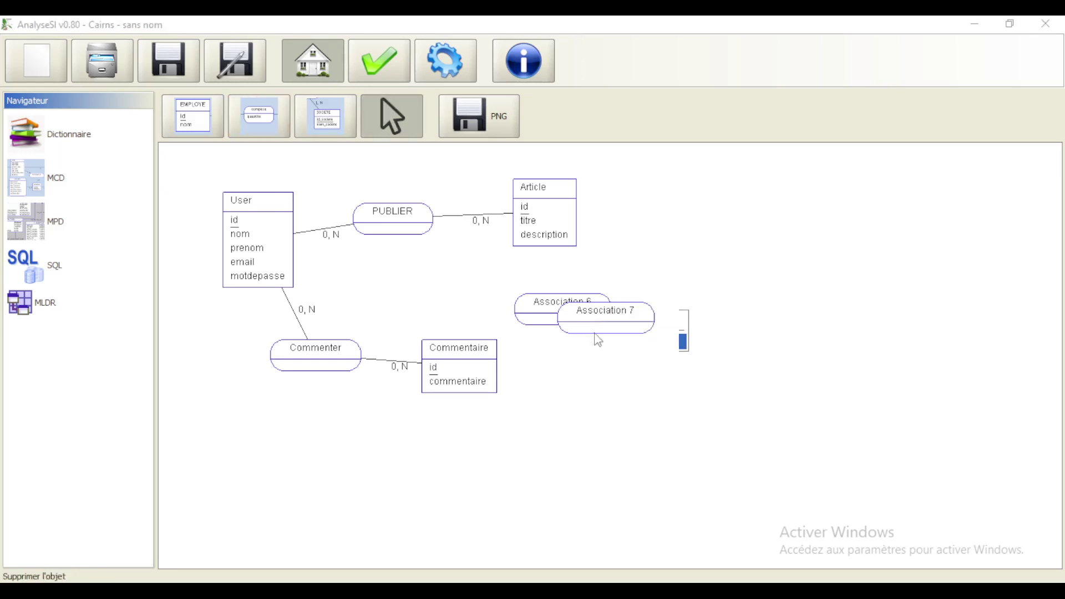
left_click(520, 324)
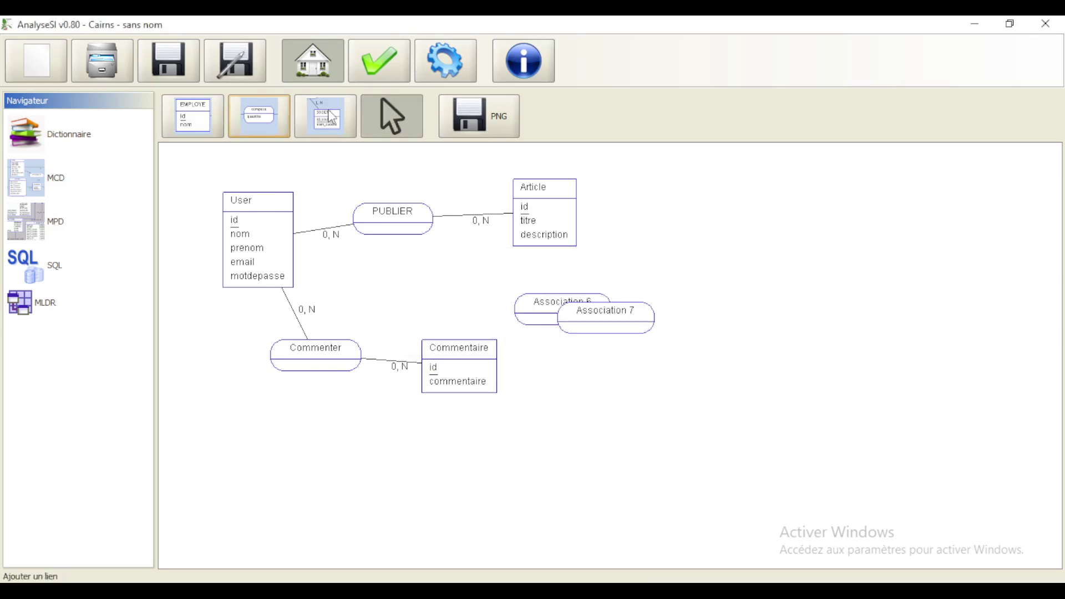
right_click(581, 327)
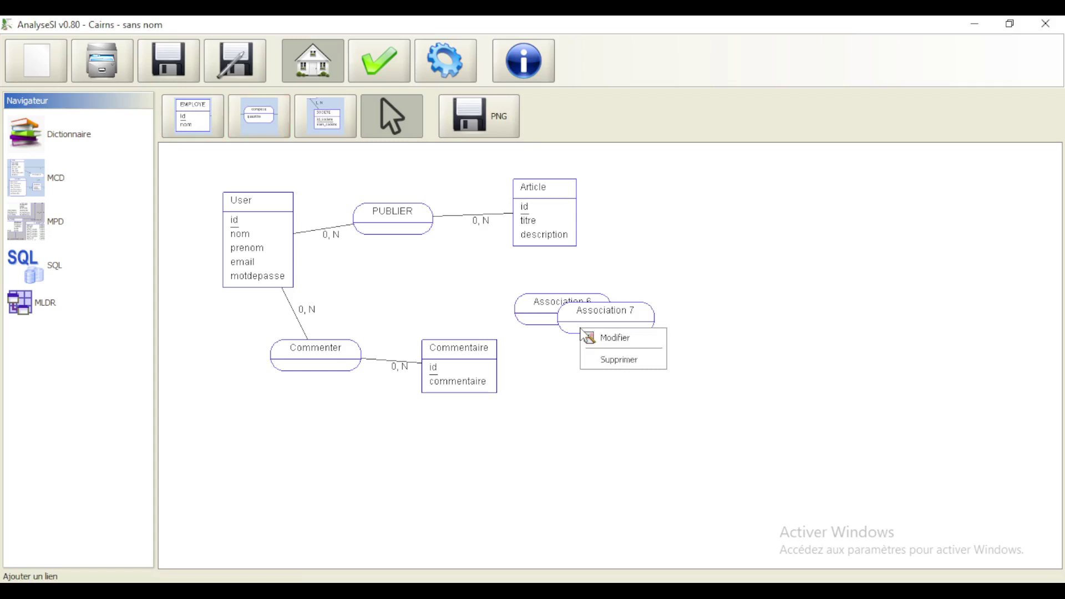
left_click(606, 362)
left_click(499, 325)
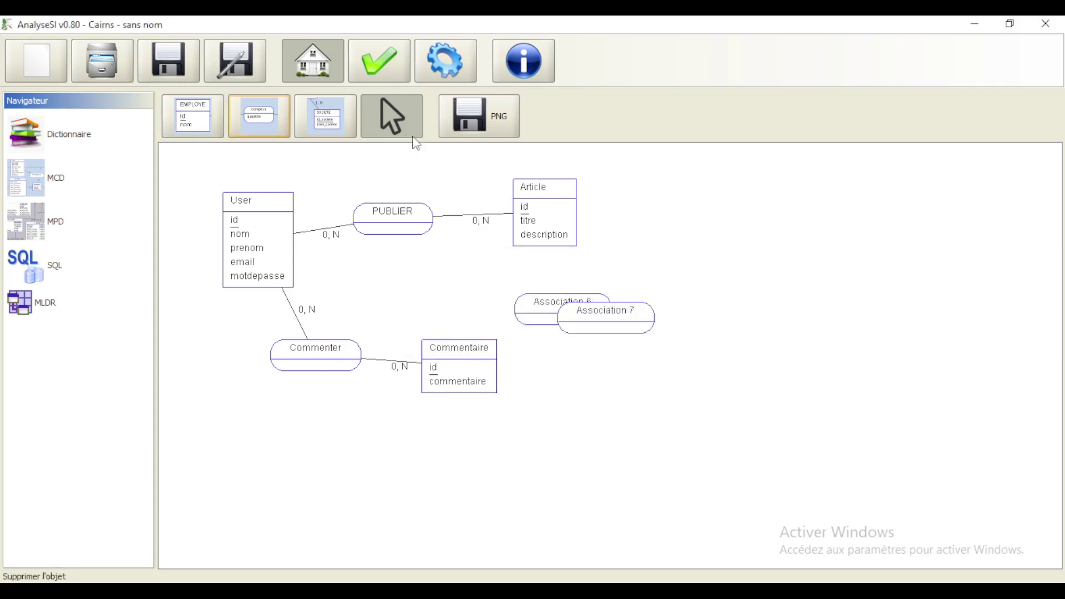
right_click(583, 315)
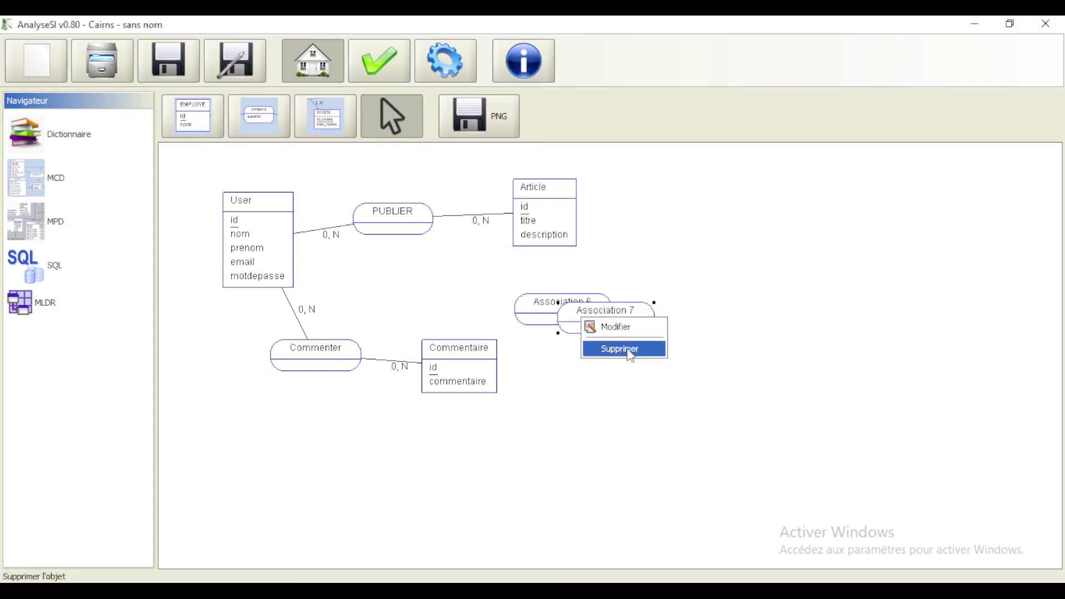
left_click(602, 350)
left_click(500, 326)
- Rename the remaining new association to Lier and position it directly below the Article entity
mouse_move(553, 318)
left_mouse_down()
mouse_move(513, 308)
mouse_move(537, 312)
left_mouse_up()
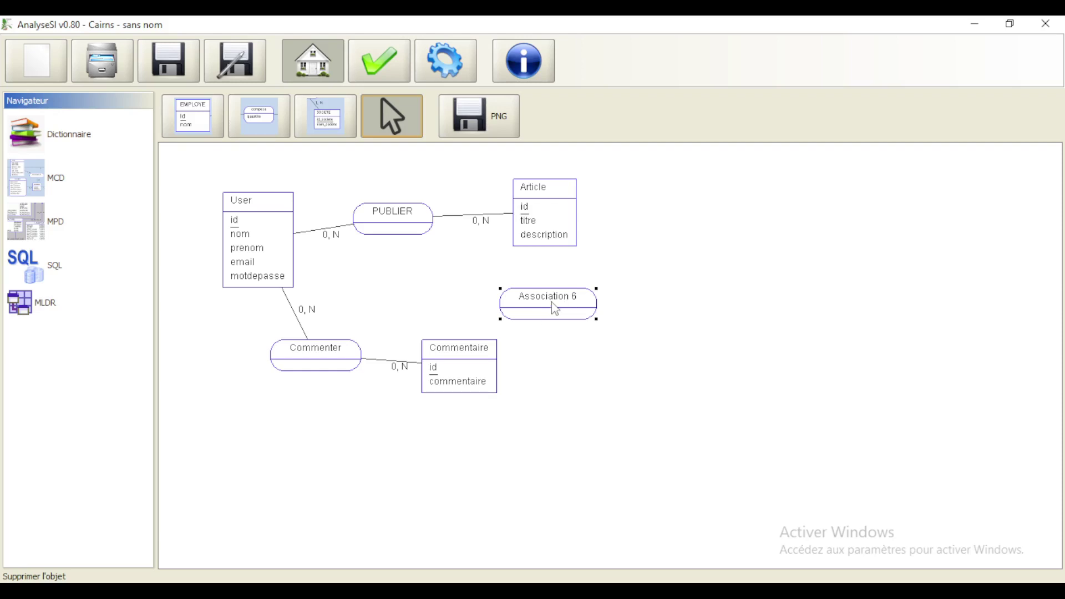
double_click(555, 308)
left_click_drag(409, 225, 345, 224)
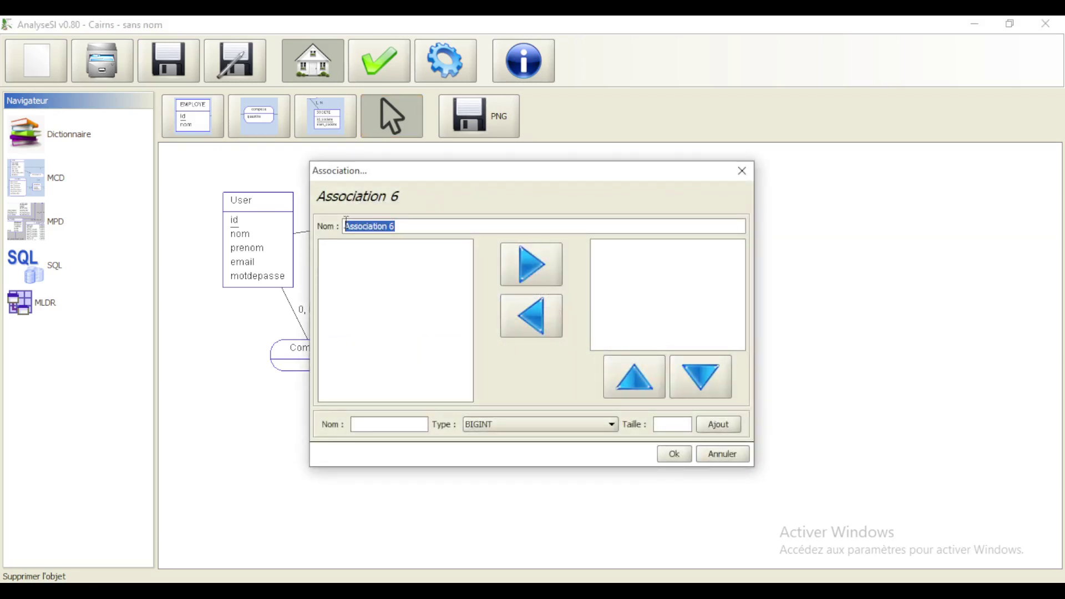
left_click_drag(441, 172, 697, 244)
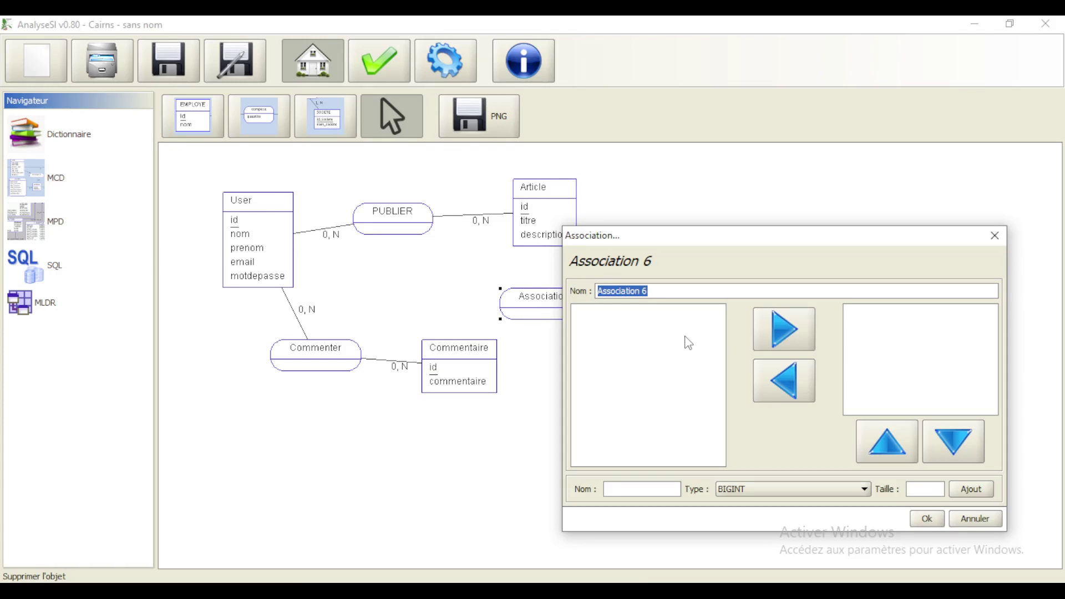
type("Lier")
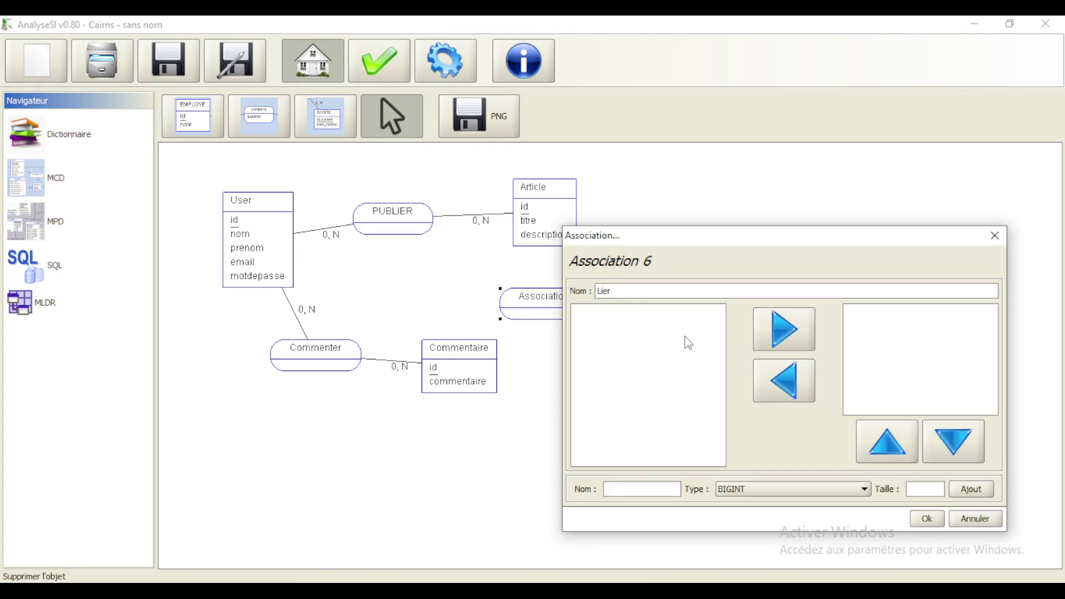
left_click(926, 516)
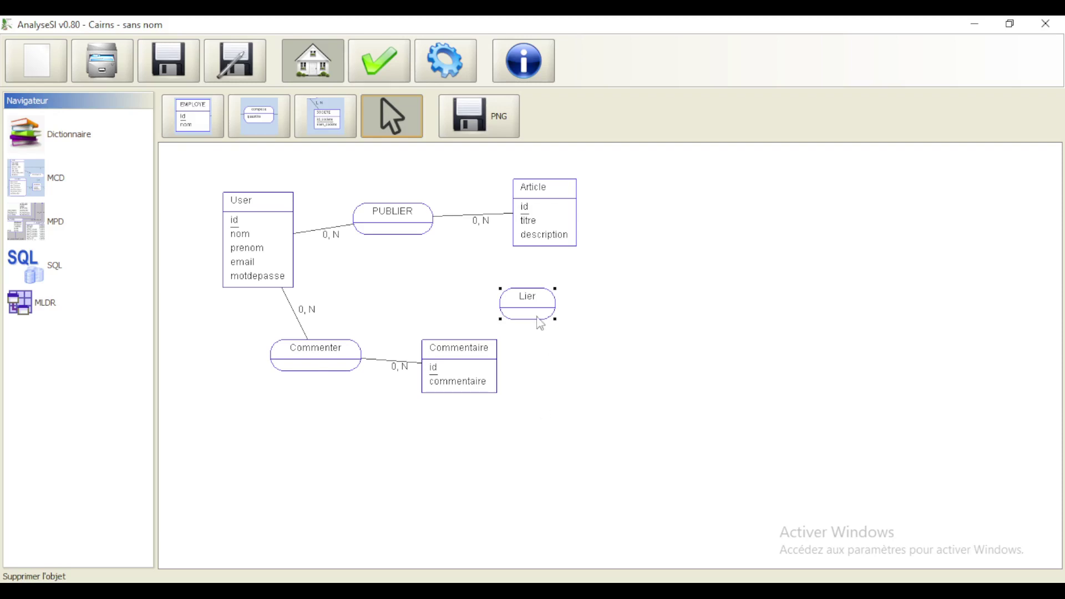
left_click_drag(535, 306, 547, 296)
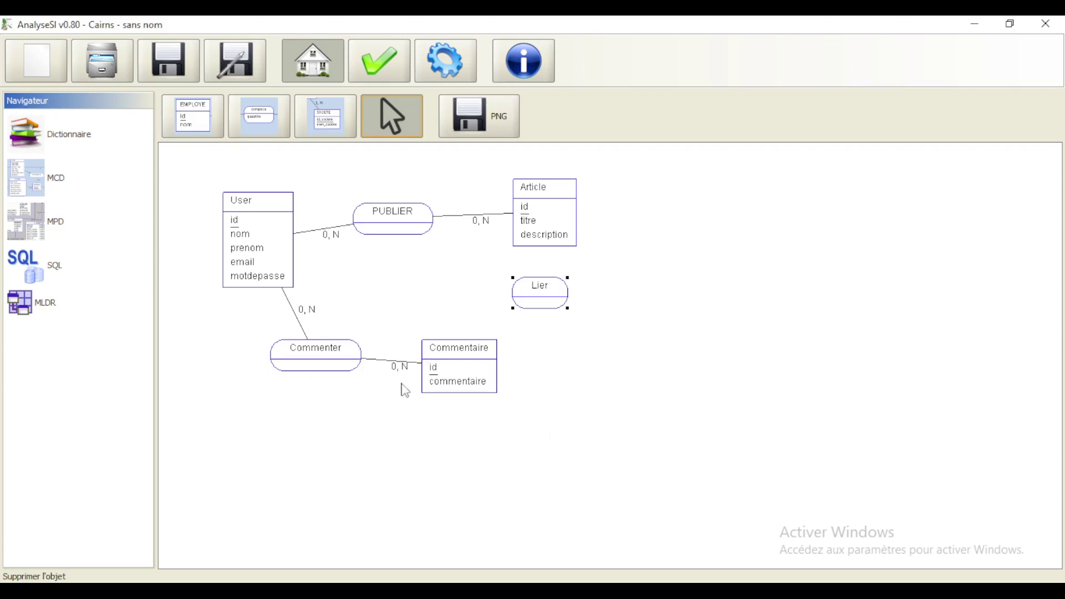
- Link the Commentaire and Article entities through the Lier association
left_click(321, 119)
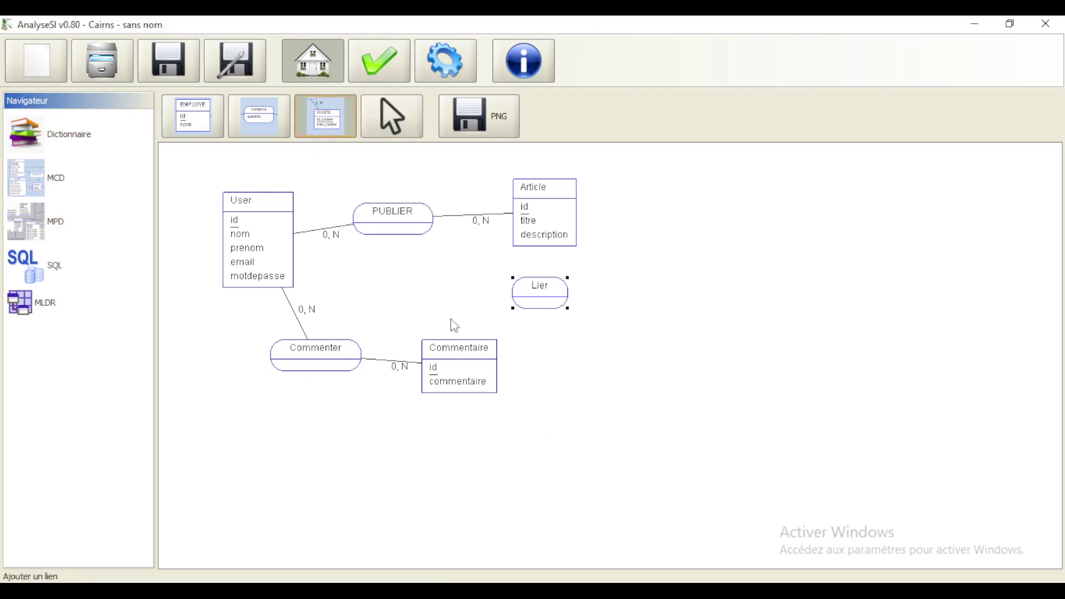
left_click_drag(487, 365, 537, 244)
left_click(382, 117)
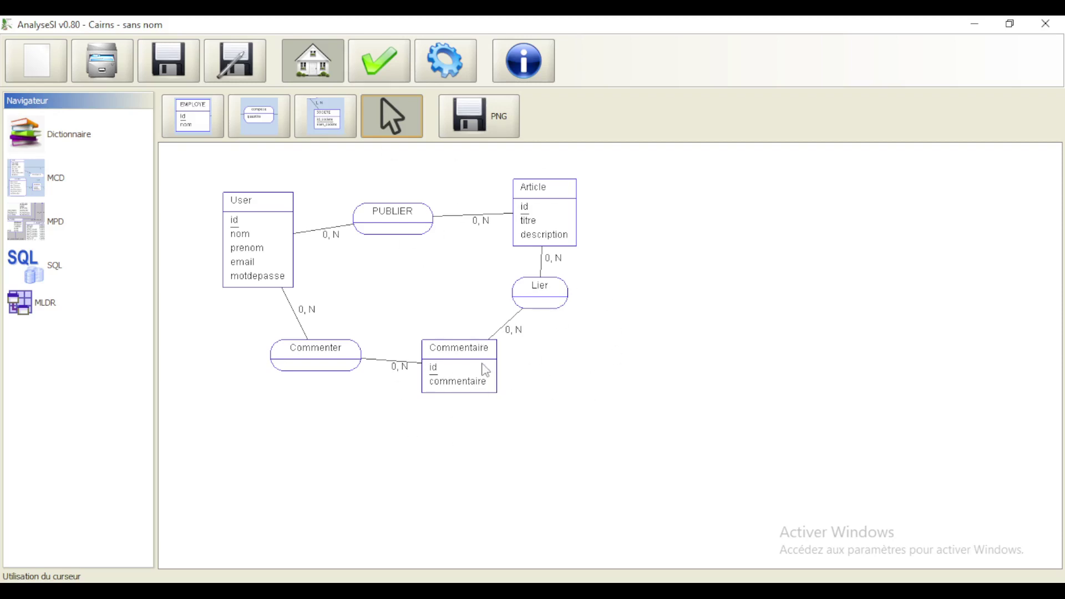
- Delete the Commentaire entity from the diagram
left_click(469, 375)
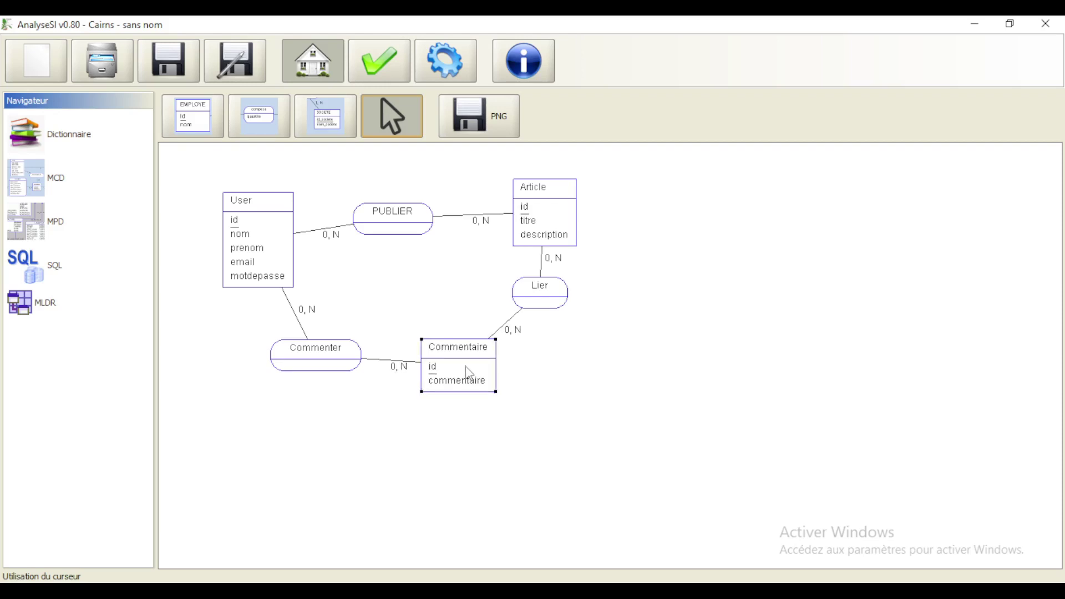
right_click(469, 375)
left_click(515, 404)
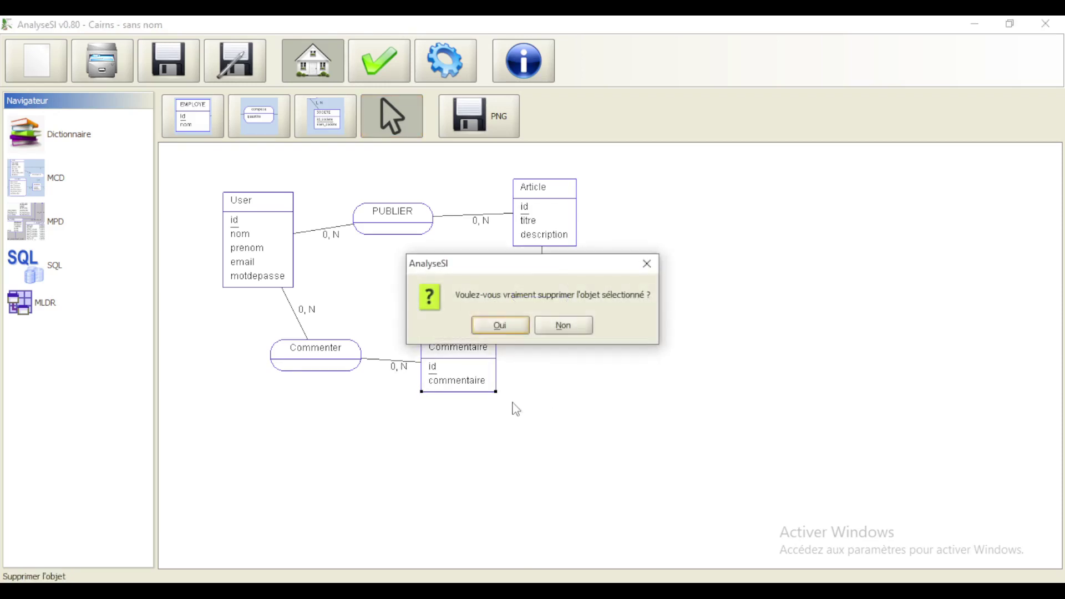
left_click(500, 325)
- Delete the Commenter and Lier associations from the diagram
right_click(325, 354)
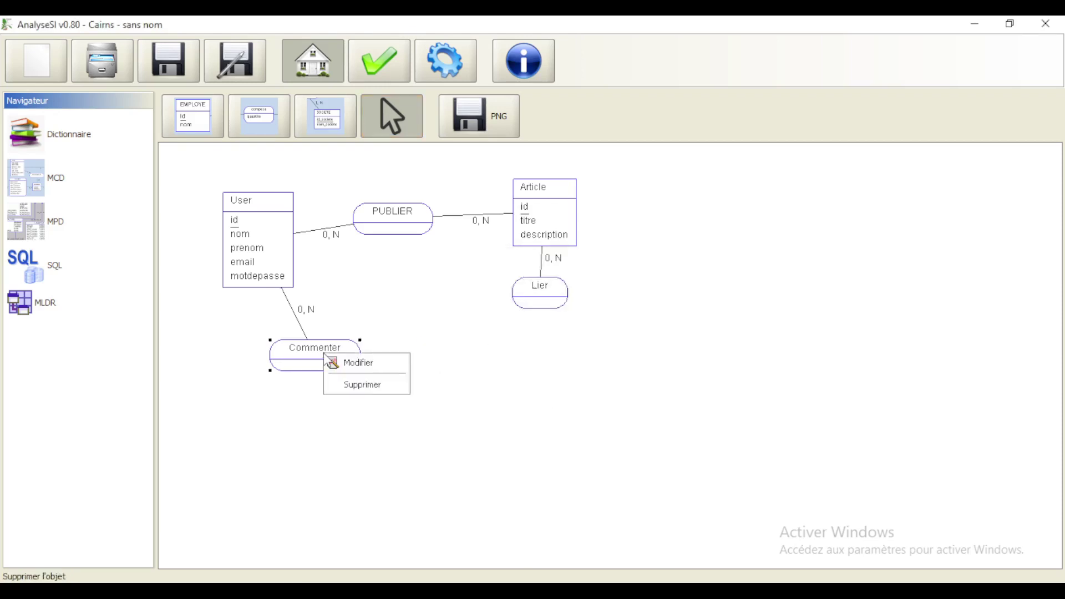
left_click(366, 385)
left_click(506, 325)
left_click(531, 299)
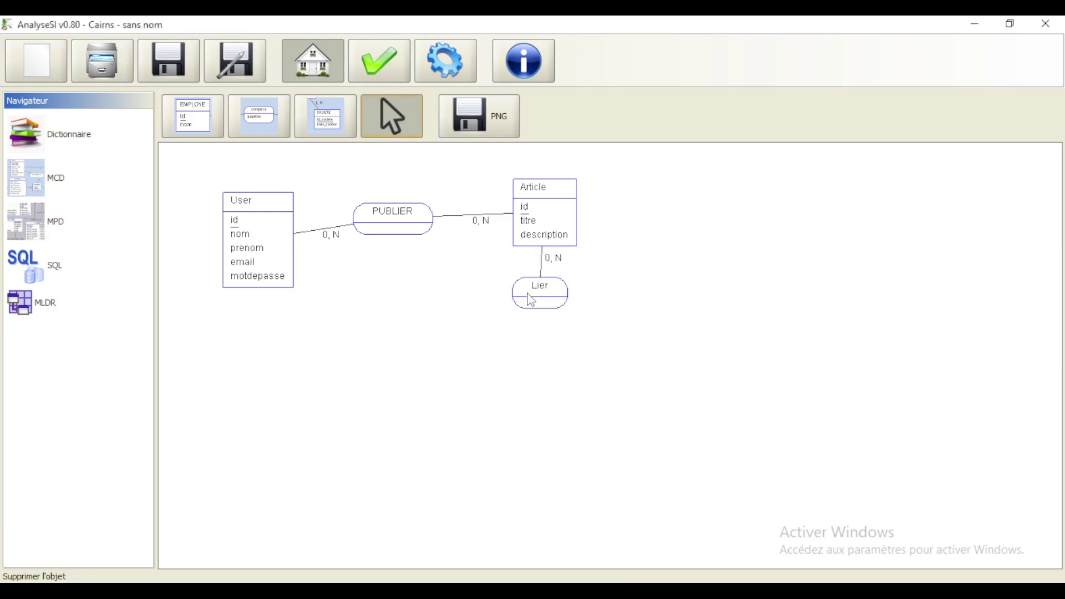
right_click(548, 301)
left_click(576, 328)
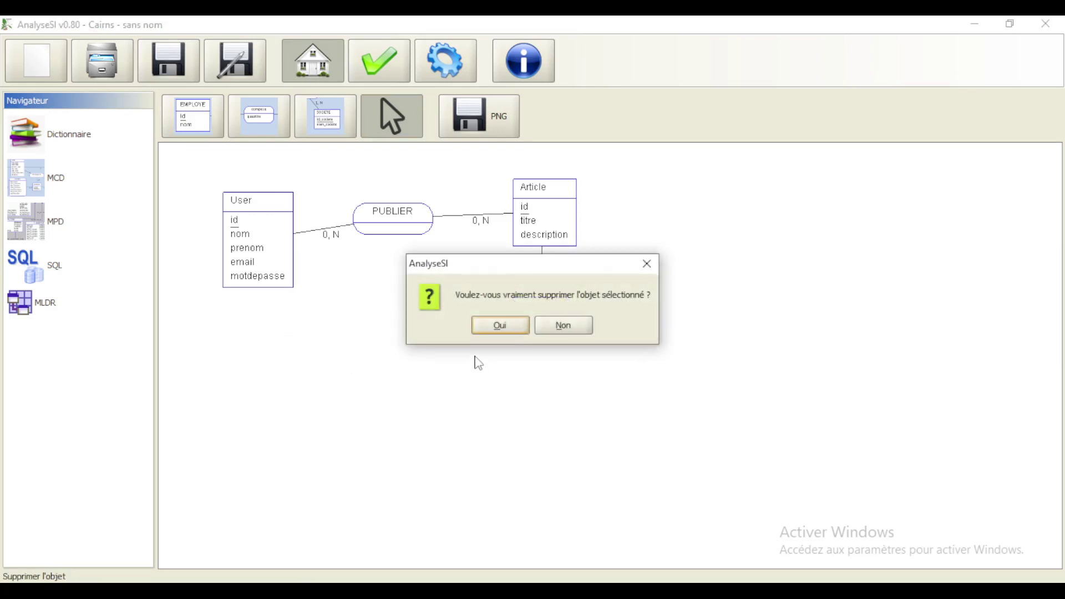
left_click(499, 327)
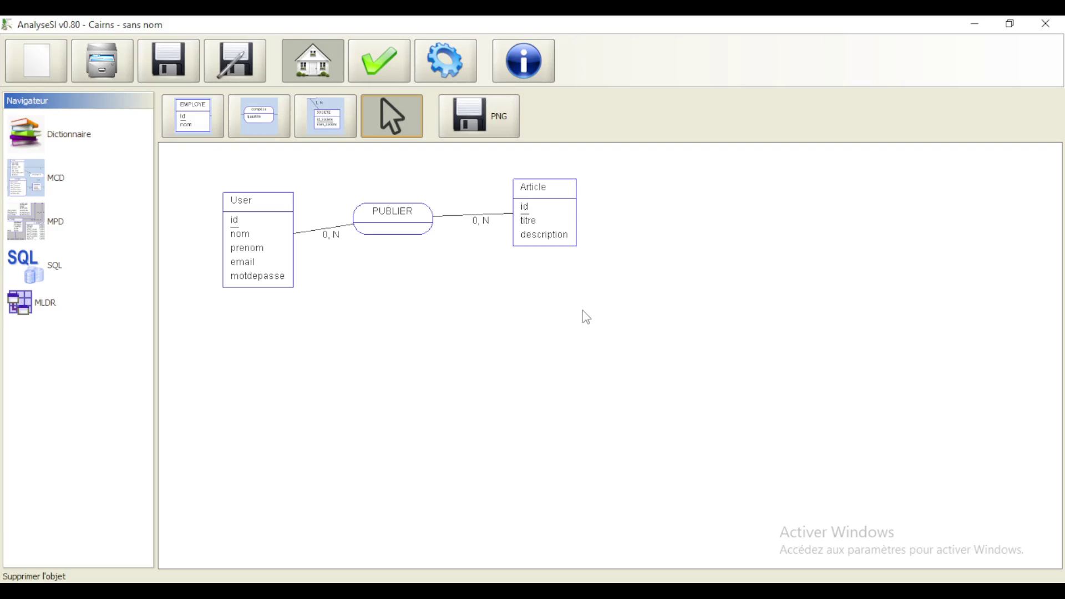
- Add an entity well to the right of Article and name it Visibilité
left_click(209, 118)
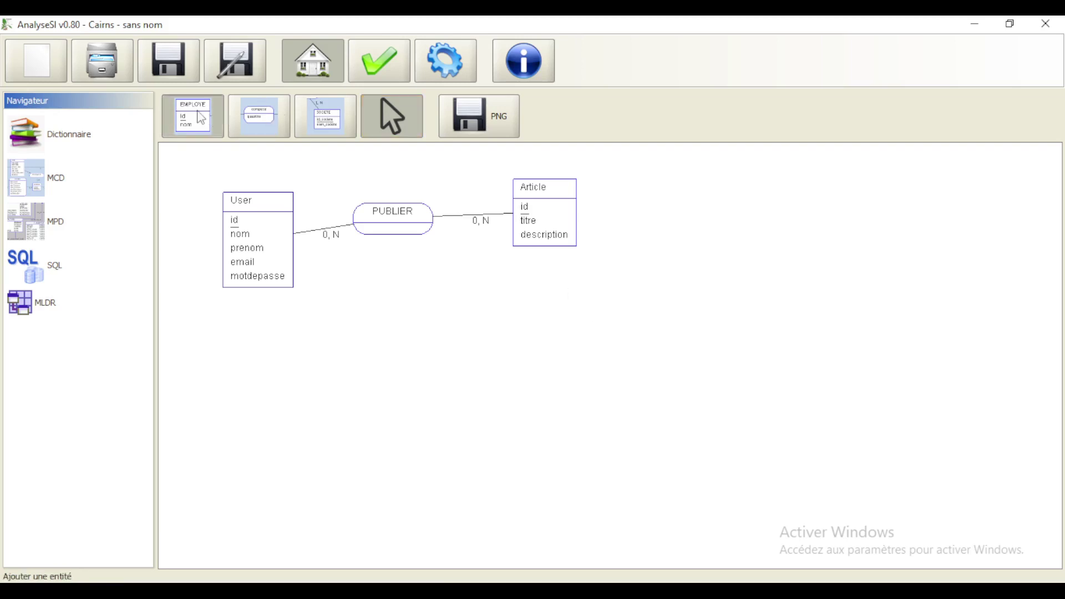
left_click(740, 205)
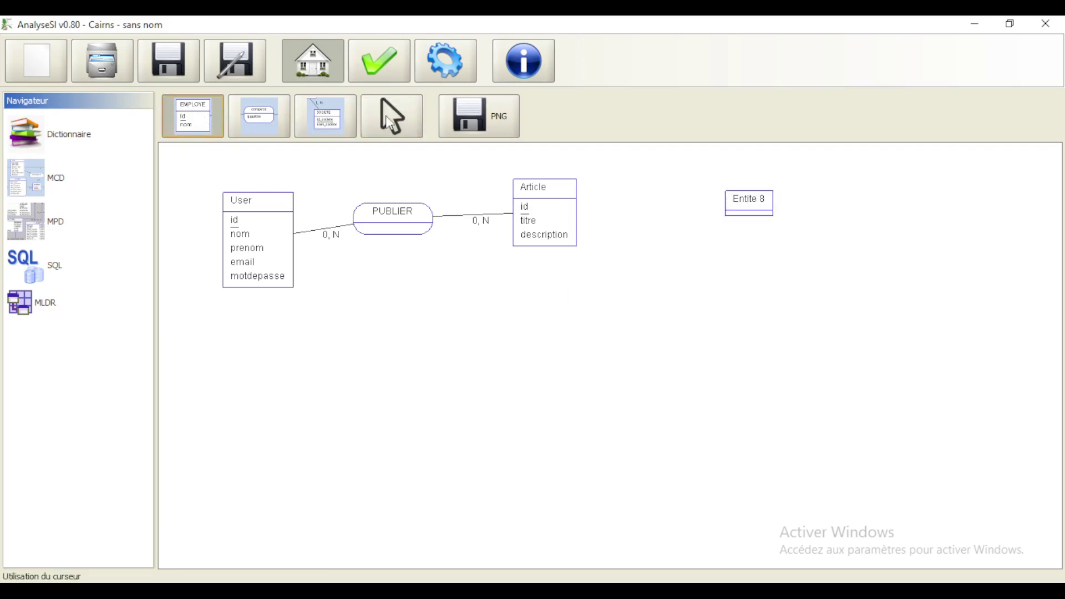
left_click(392, 116)
double_click(746, 206)
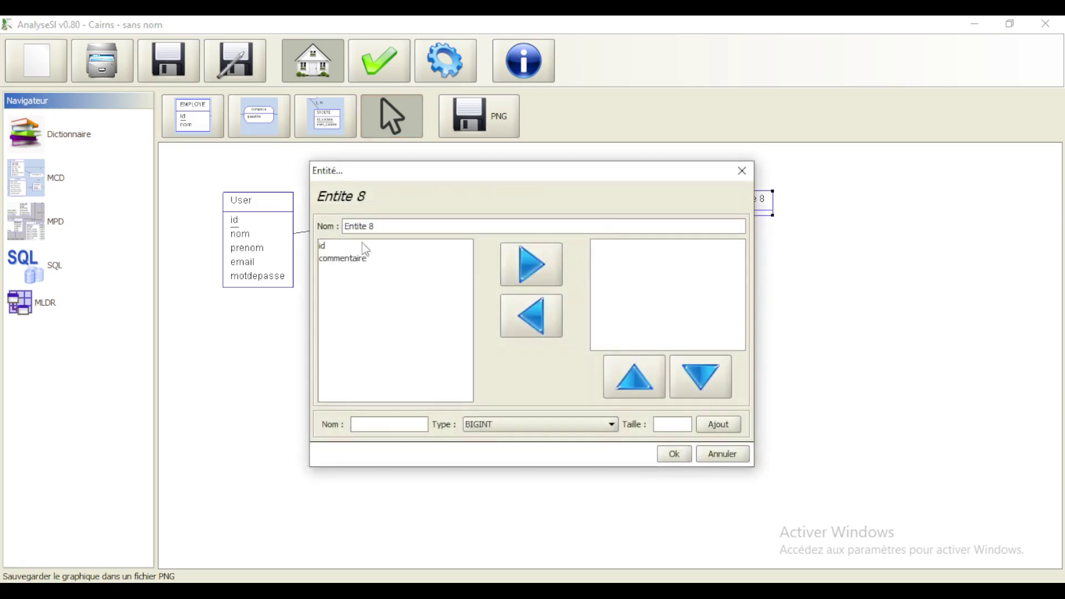
left_click_drag(385, 229, 337, 231)
type("Visibilité")
- Create an attribute named visible of type BOOLEAN for the Visibilité entity
left_click(504, 426)
scroll(499, 507, "down", 2)
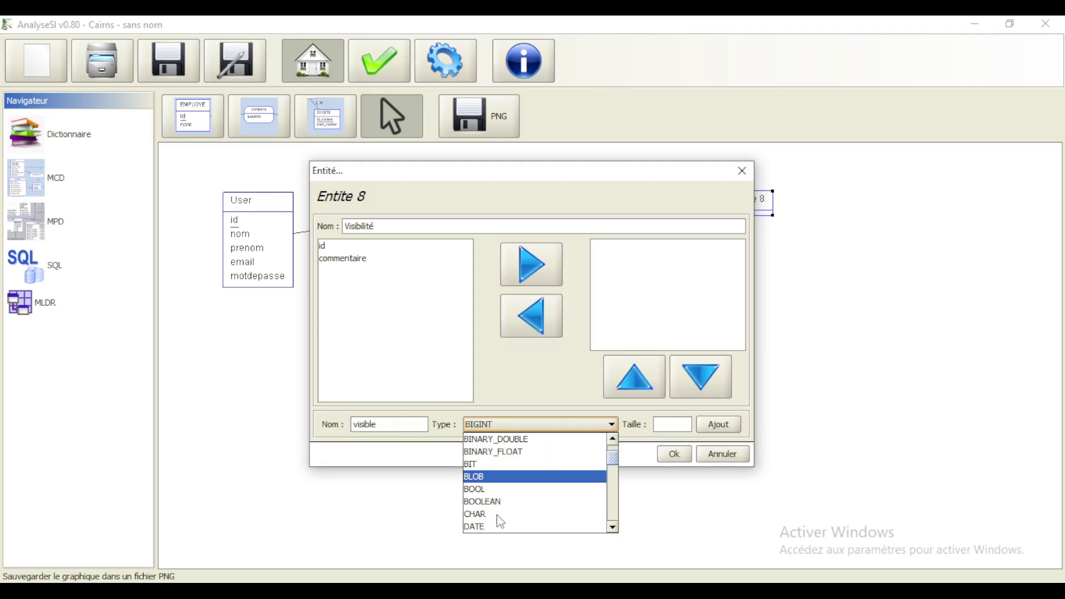
left_click(488, 464)
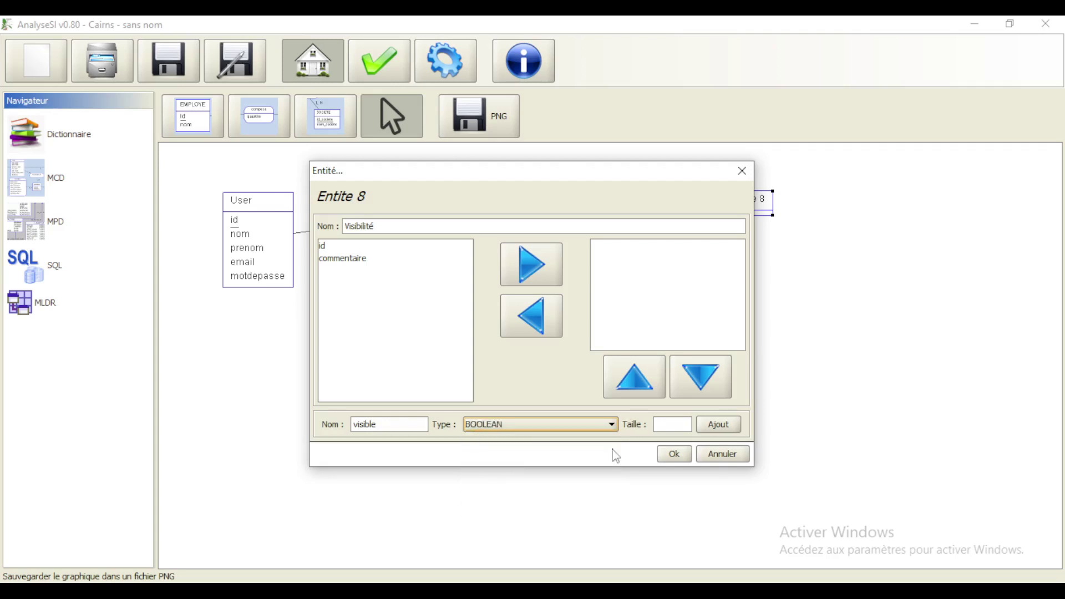
left_click(718, 425)
- Assign the id and visible attributes to the Visibilité entity and apply the changes
left_click(356, 249)
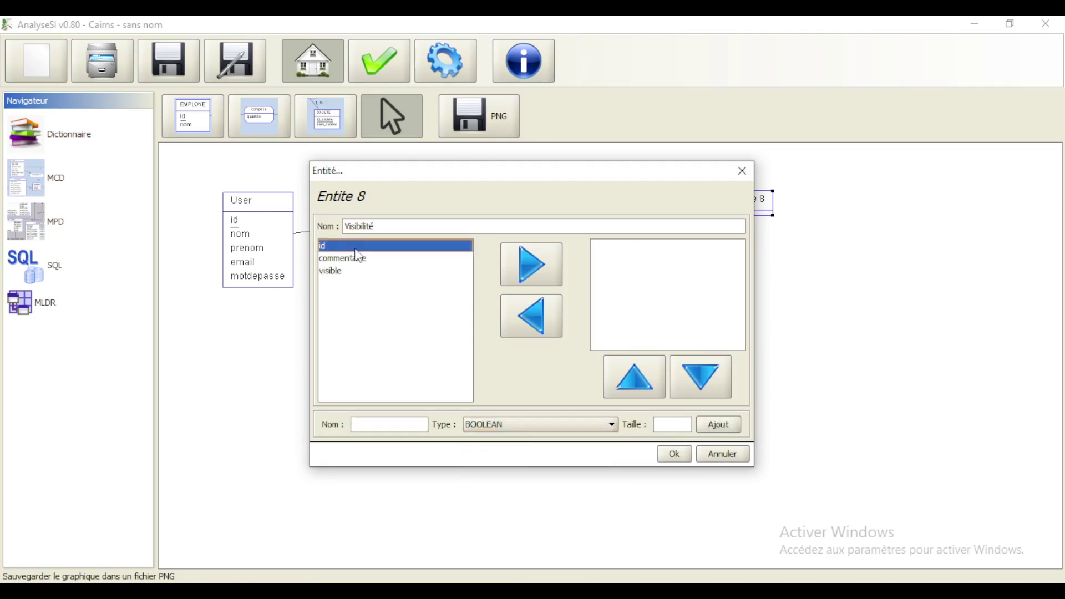
left_click(338, 272, "ctrl")
left_click(534, 266)
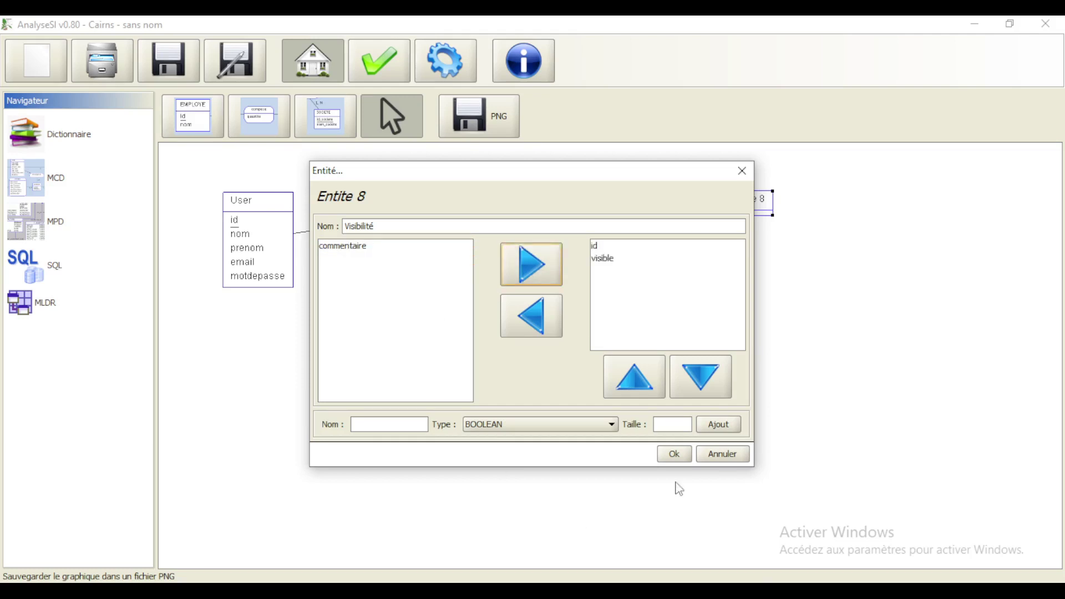
left_click(661, 459)
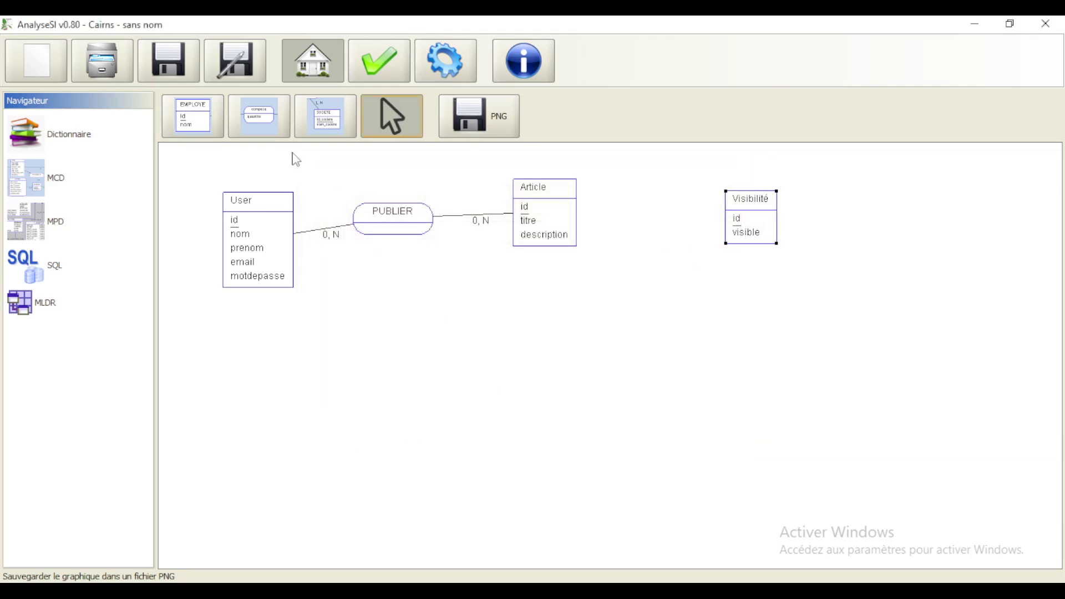
- Add an association between the Article and Visibilité entities and name it Concerner
left_click(276, 125)
left_click(634, 204)
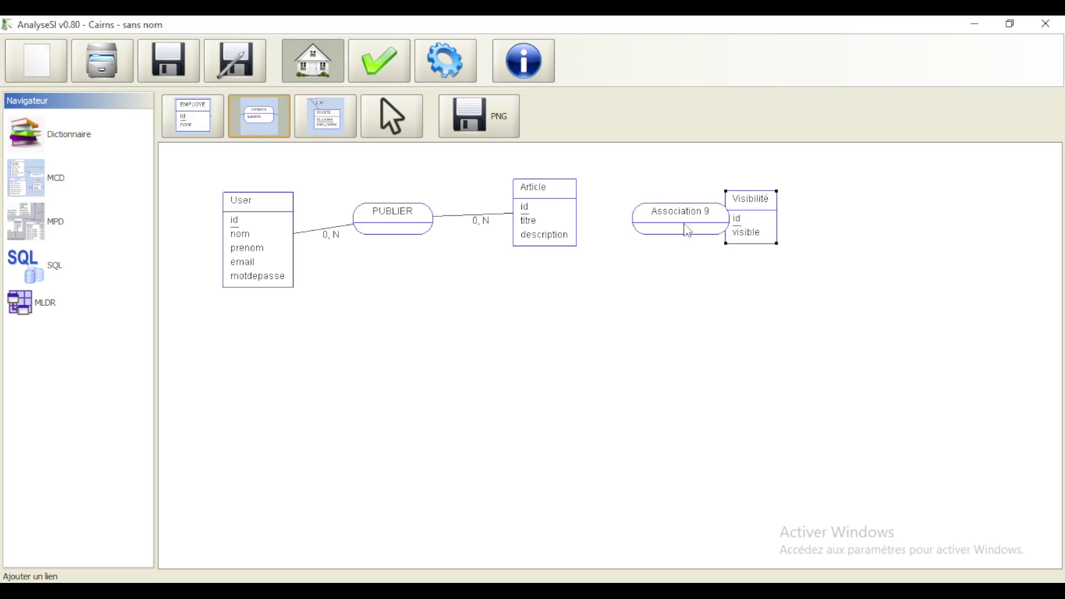
left_click(367, 109)
left_click(680, 223)
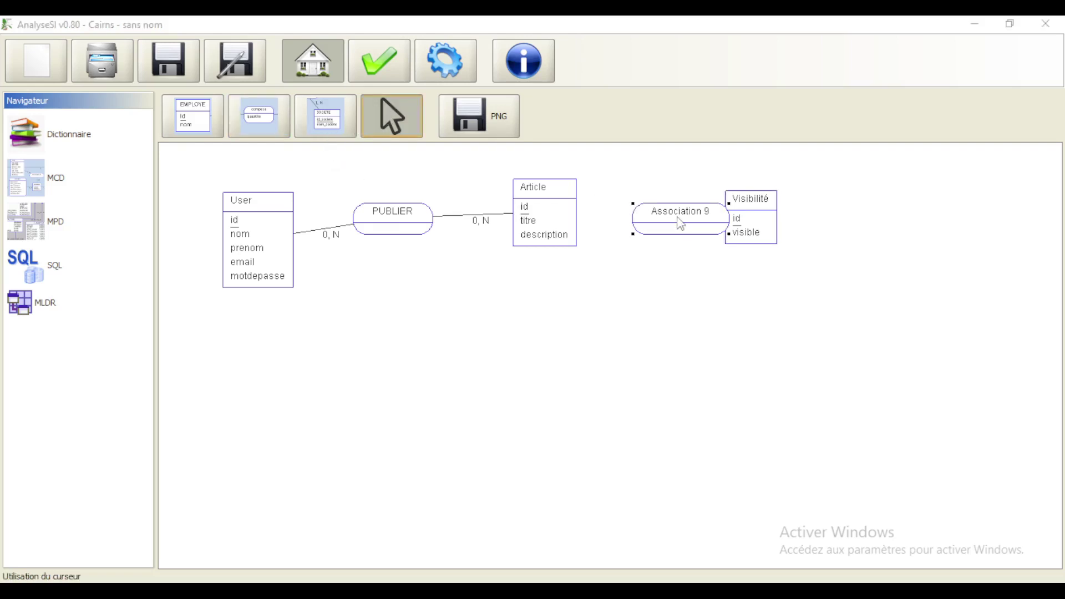
double_click(680, 223)
left_click_drag(421, 226, 341, 220)
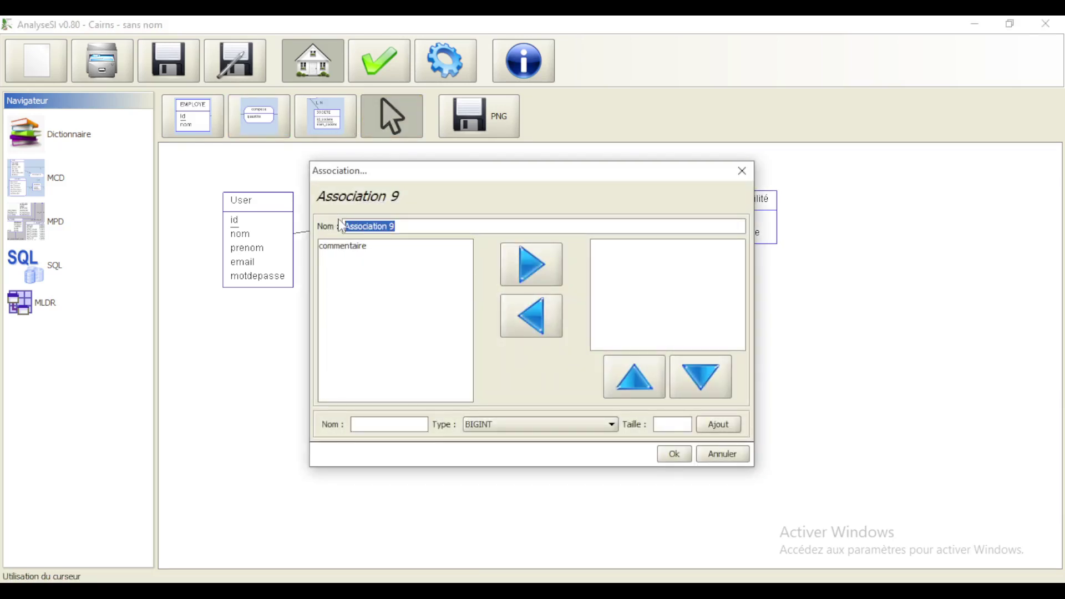
type("Concerner")
left_click(674, 454)
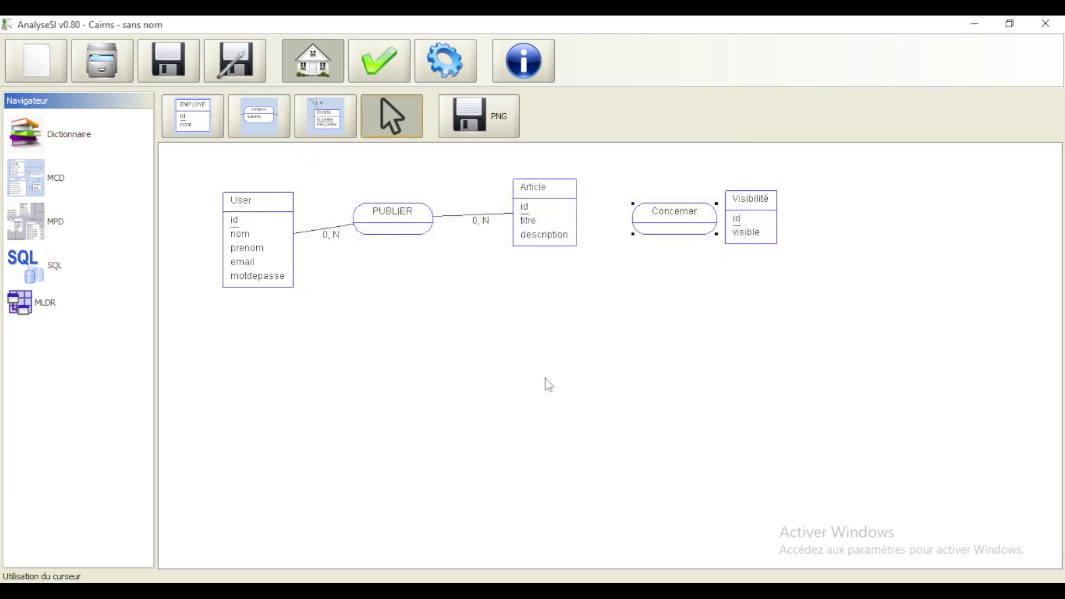
- Link the Concerner association to both Article and Visibilité, and shift Visibilité farther away to make room for its link
left_click(325, 117)
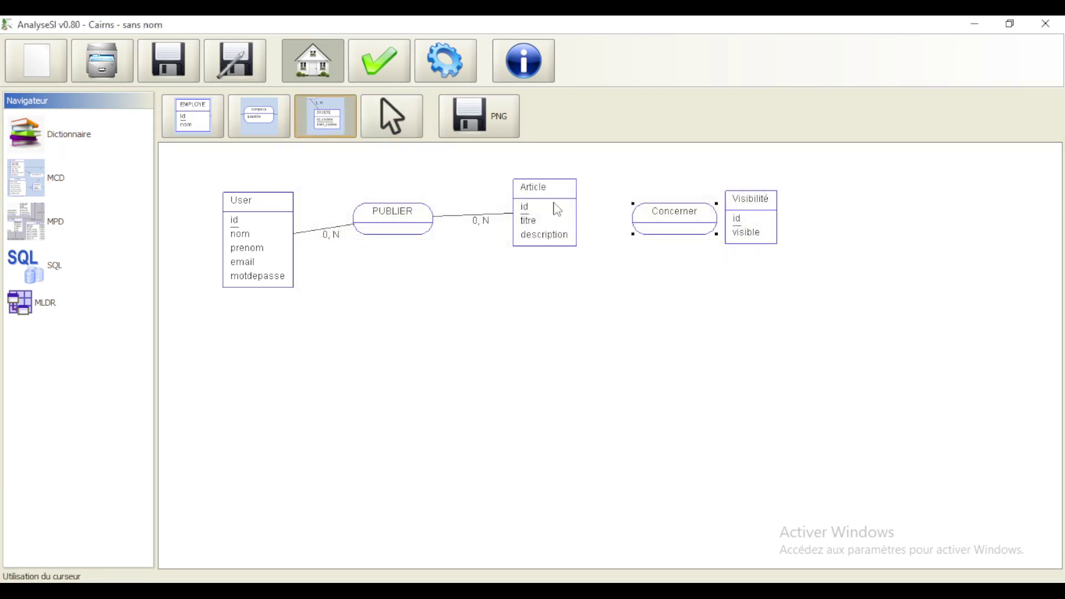
left_click_drag(556, 210, 811, 228)
left_click(407, 124)
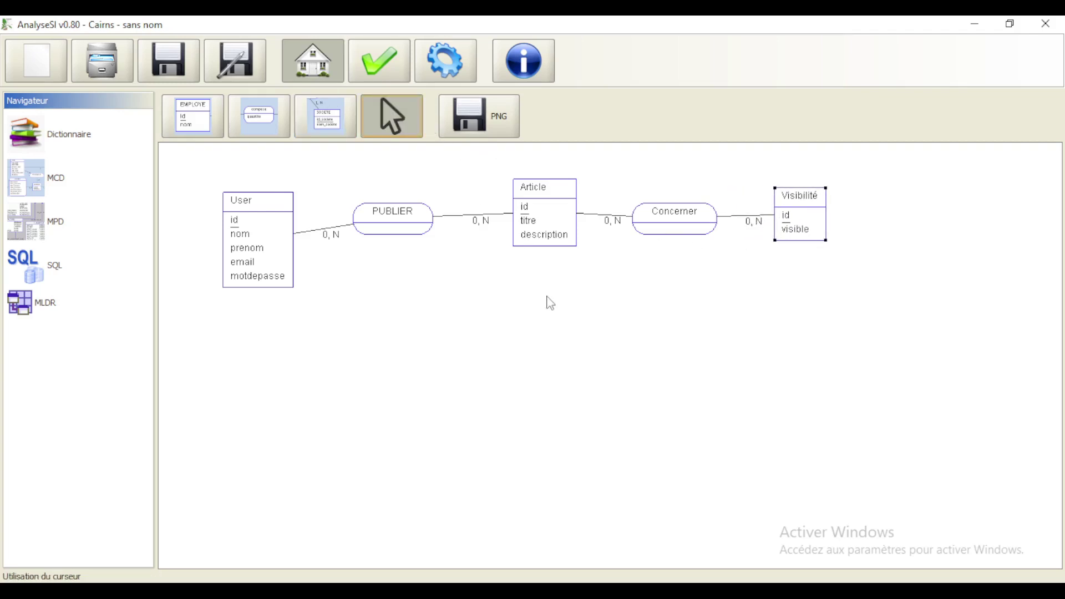
- Reposition Article, PUBLIER, Visibilité and Concerner slightly lower so they line up in a row with the User entity
left_click_drag(561, 240, 561, 258)
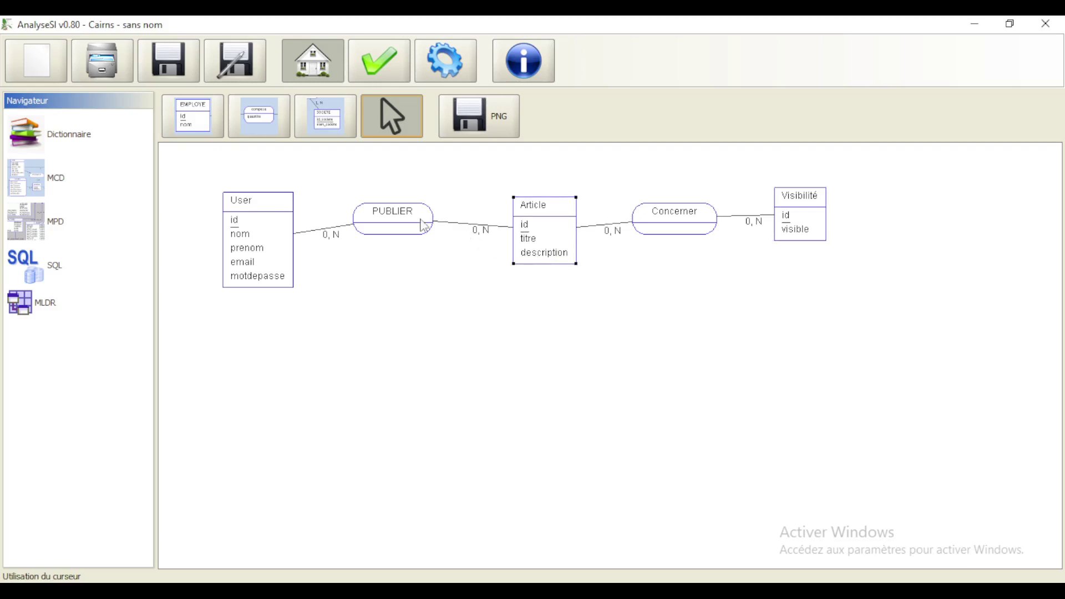
left_click_drag(397, 214, 405, 229)
left_click_drag(801, 212, 820, 239)
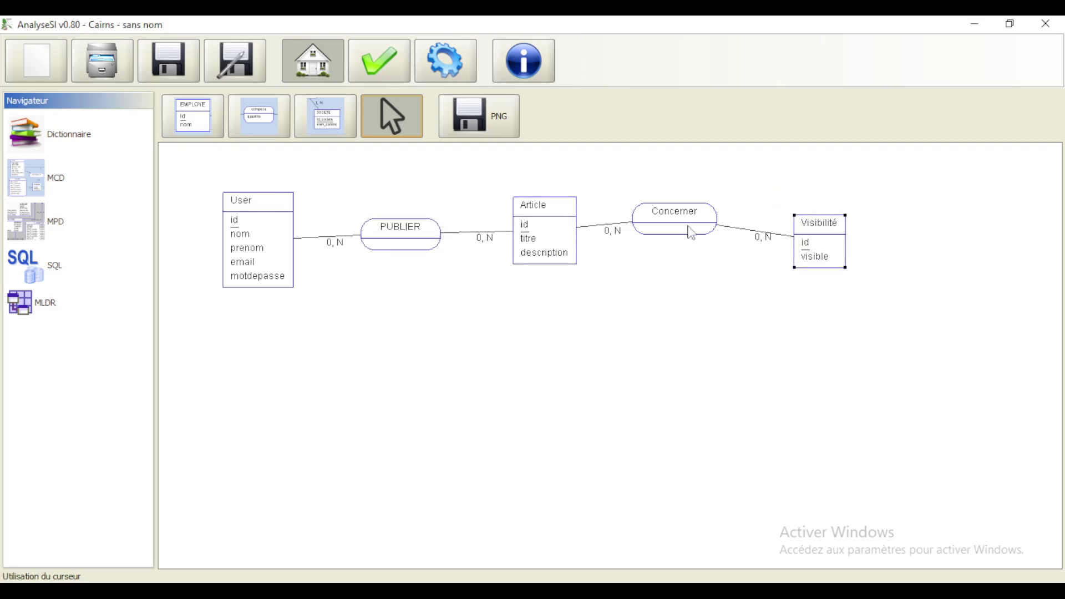
left_click_drag(691, 232, 708, 252)
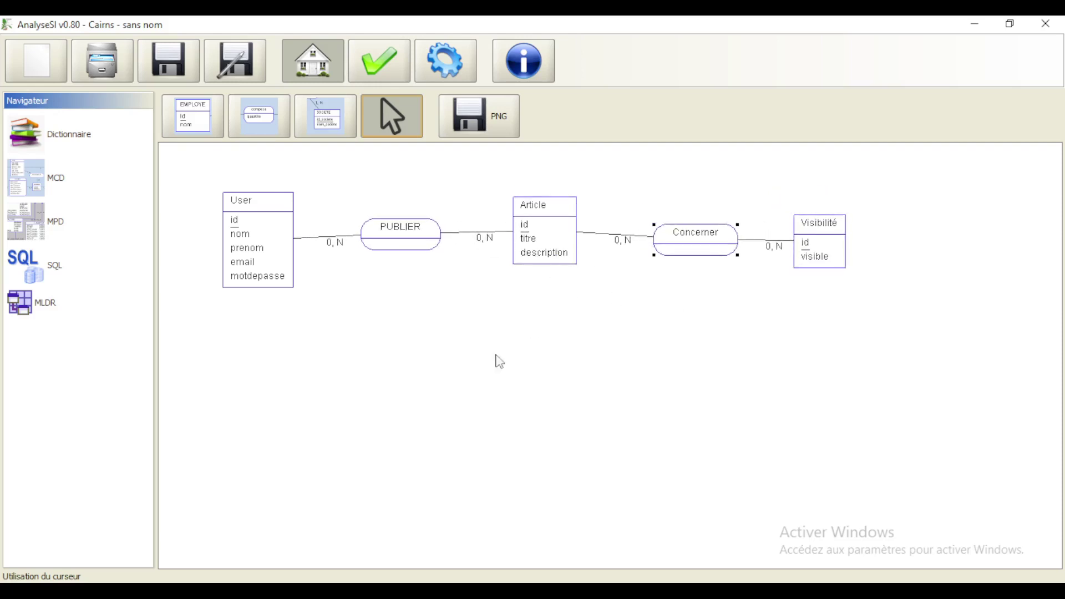